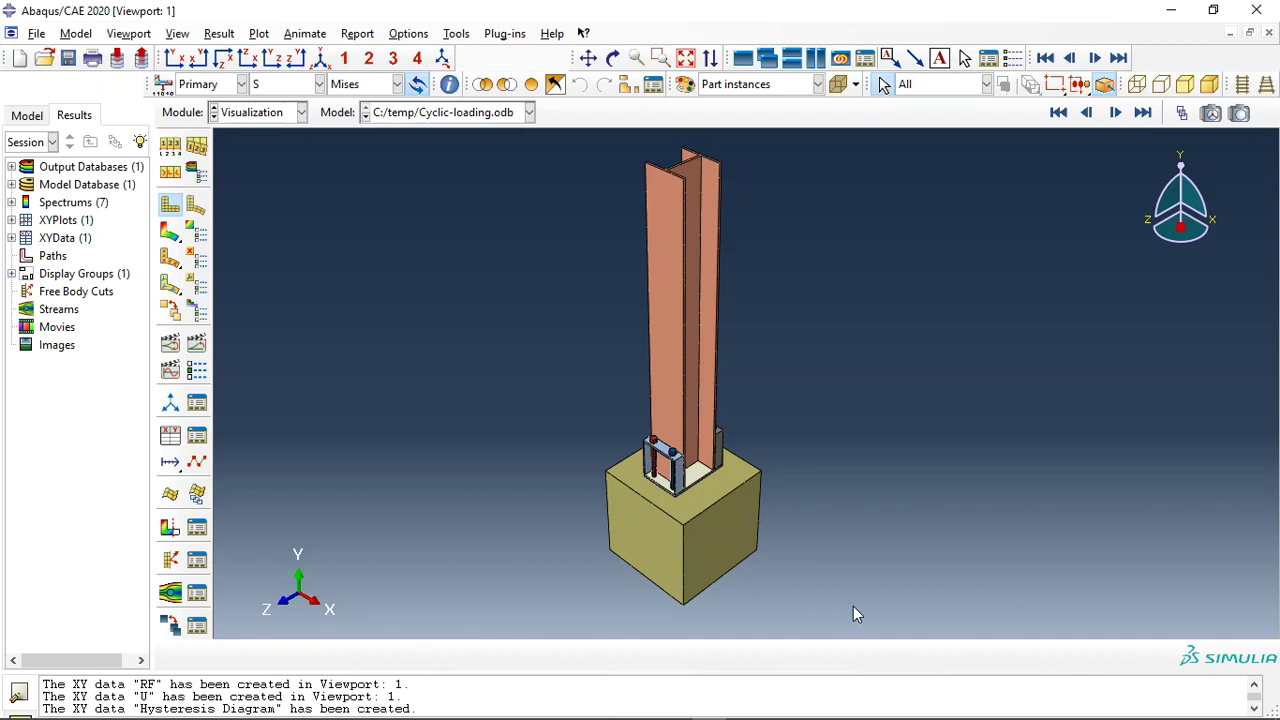
Orbit and zoom the view in on the column base and its stiffened base plate
click(612, 58)
drag(648, 488, 777, 467)
scroll(777, 455, up, 5)
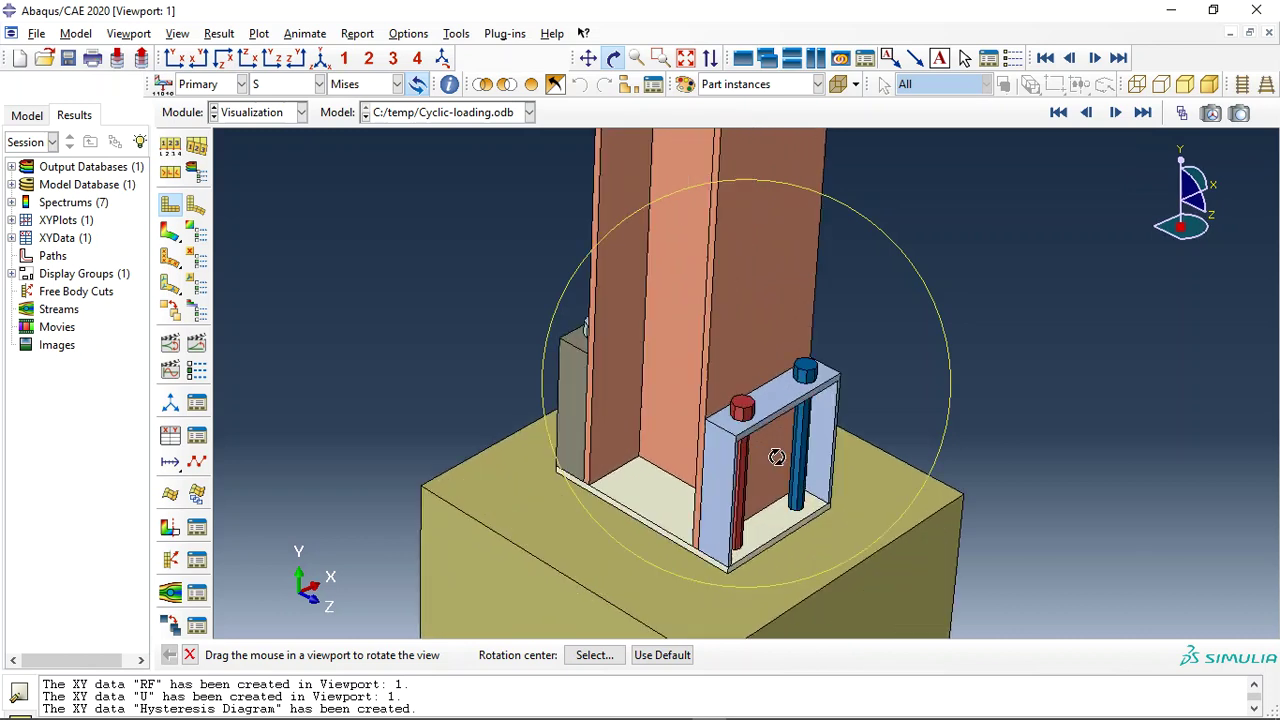
drag(823, 349, 780, 376)
scroll(689, 255, down, 4)
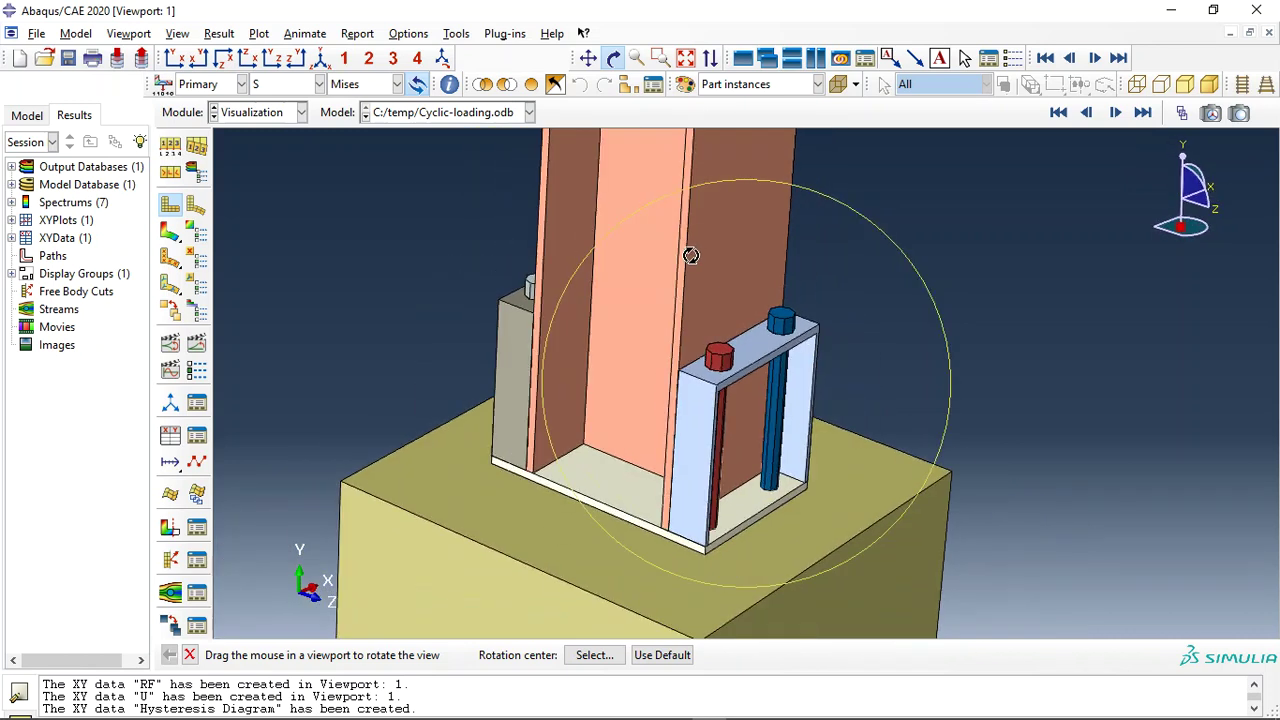
key(Escape)
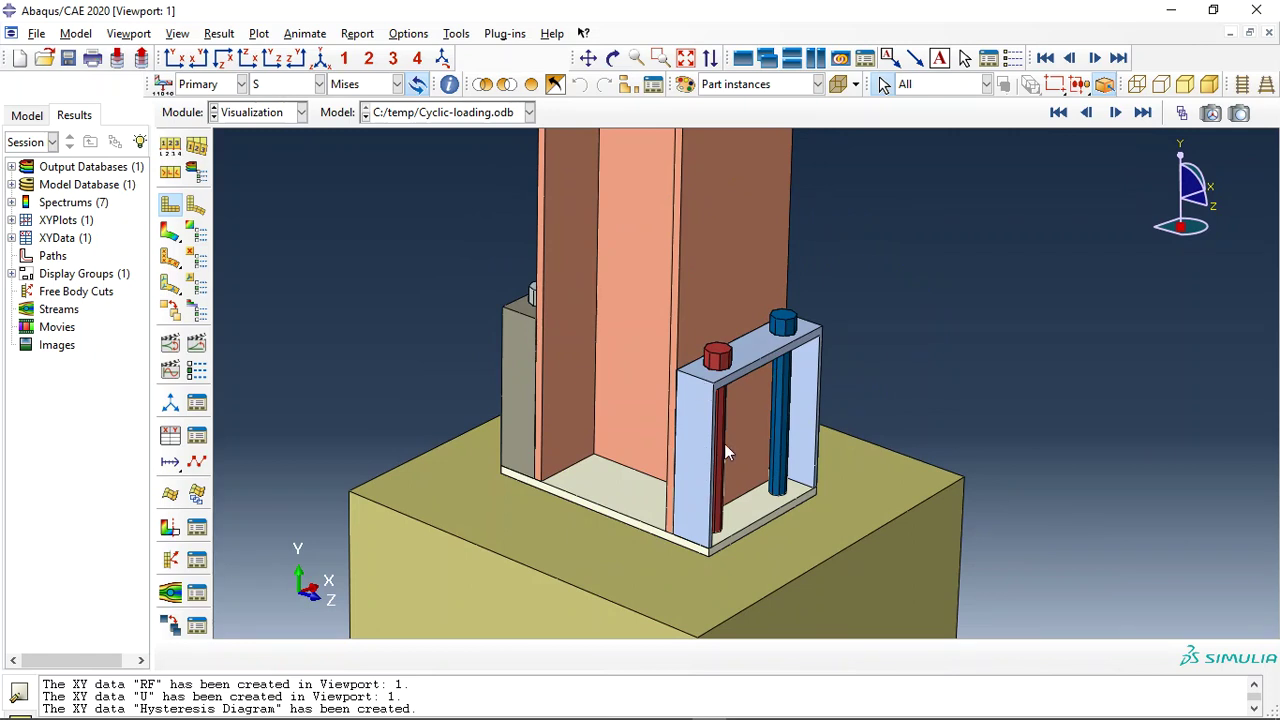
scroll(702, 290, down, 2)
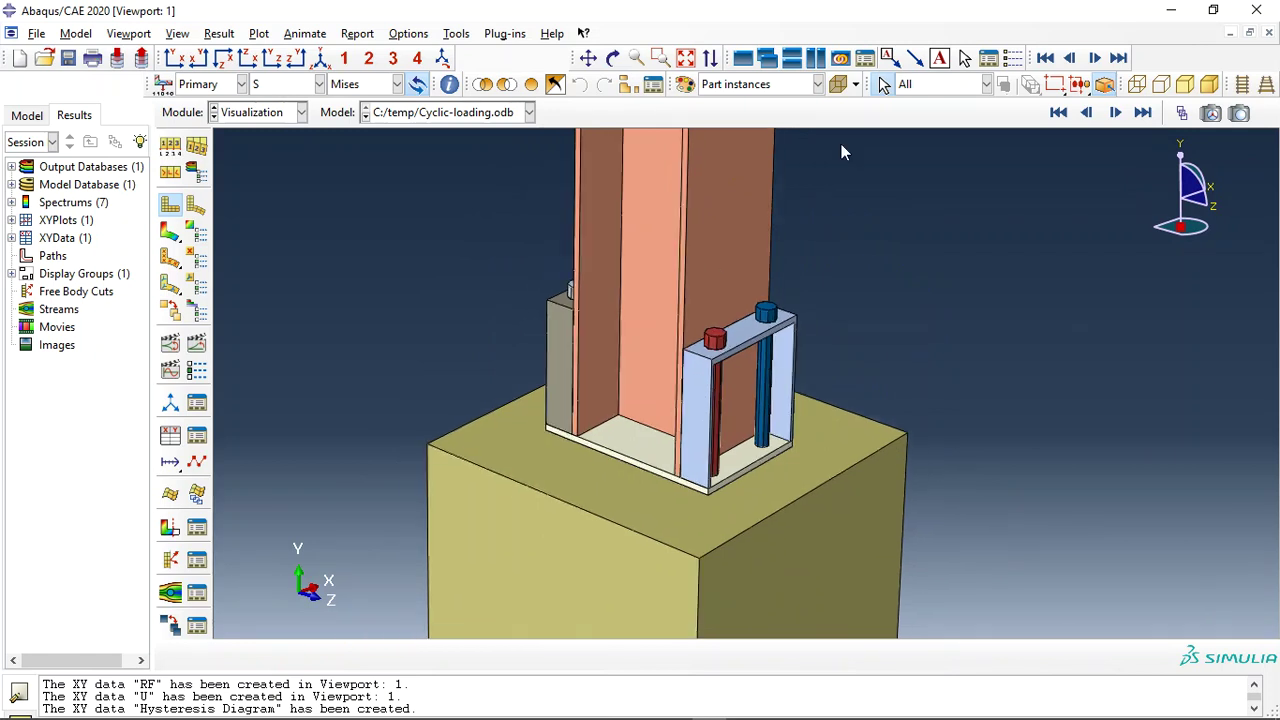
Make the model translucent to see the bolts inside the block, then restore it and orbit again
click(838, 85)
scroll(743, 140, down, 2)
scroll(724, 386, up, 2)
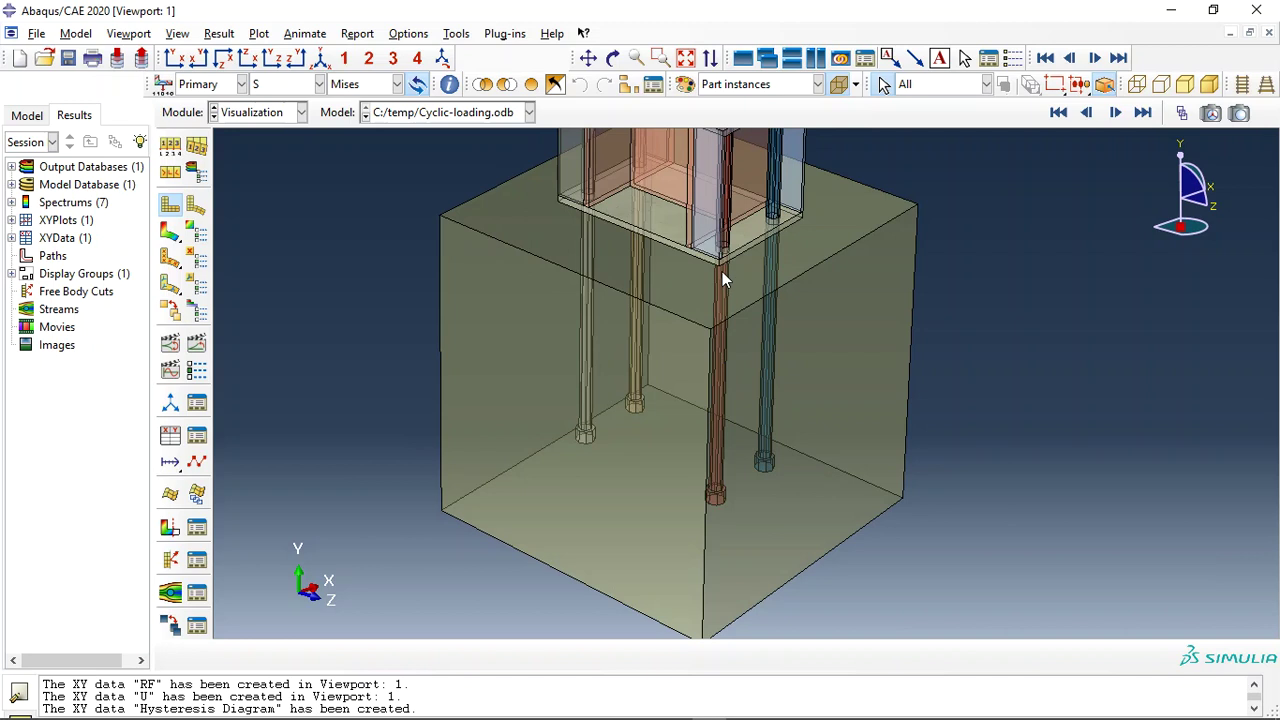
click(840, 85)
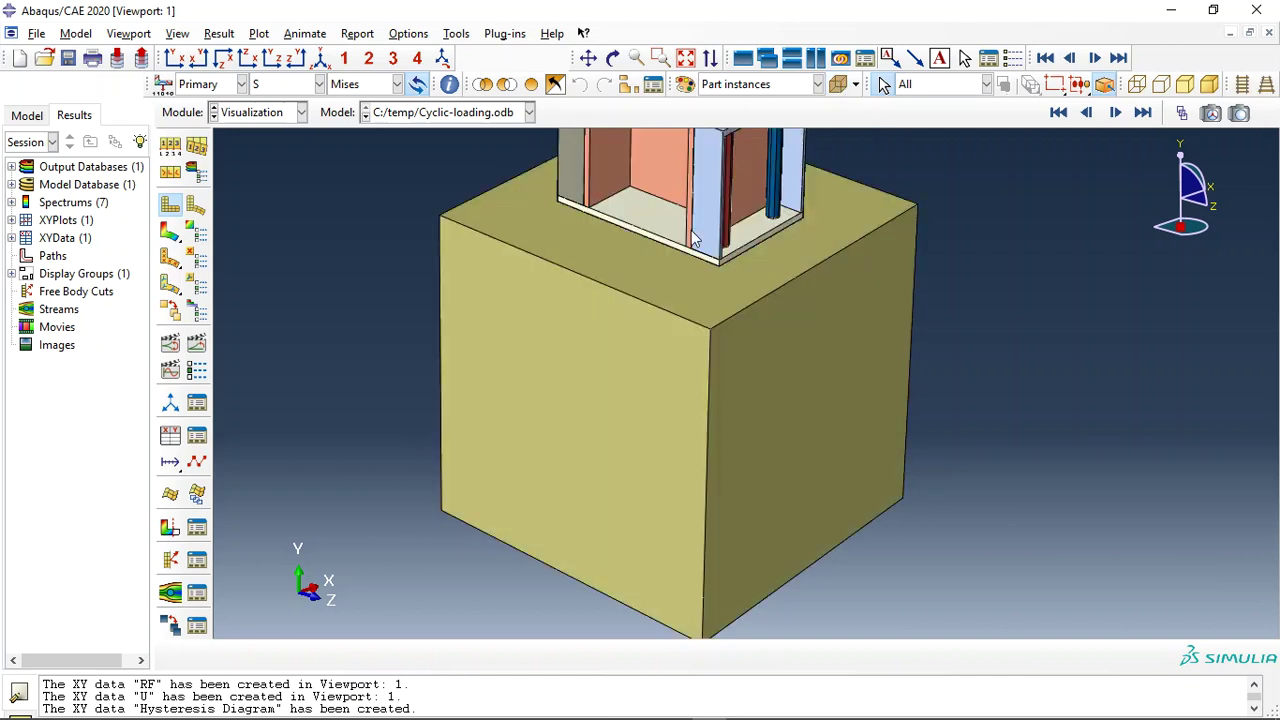
scroll(688, 250, down, 2)
scroll(670, 232, up, 4)
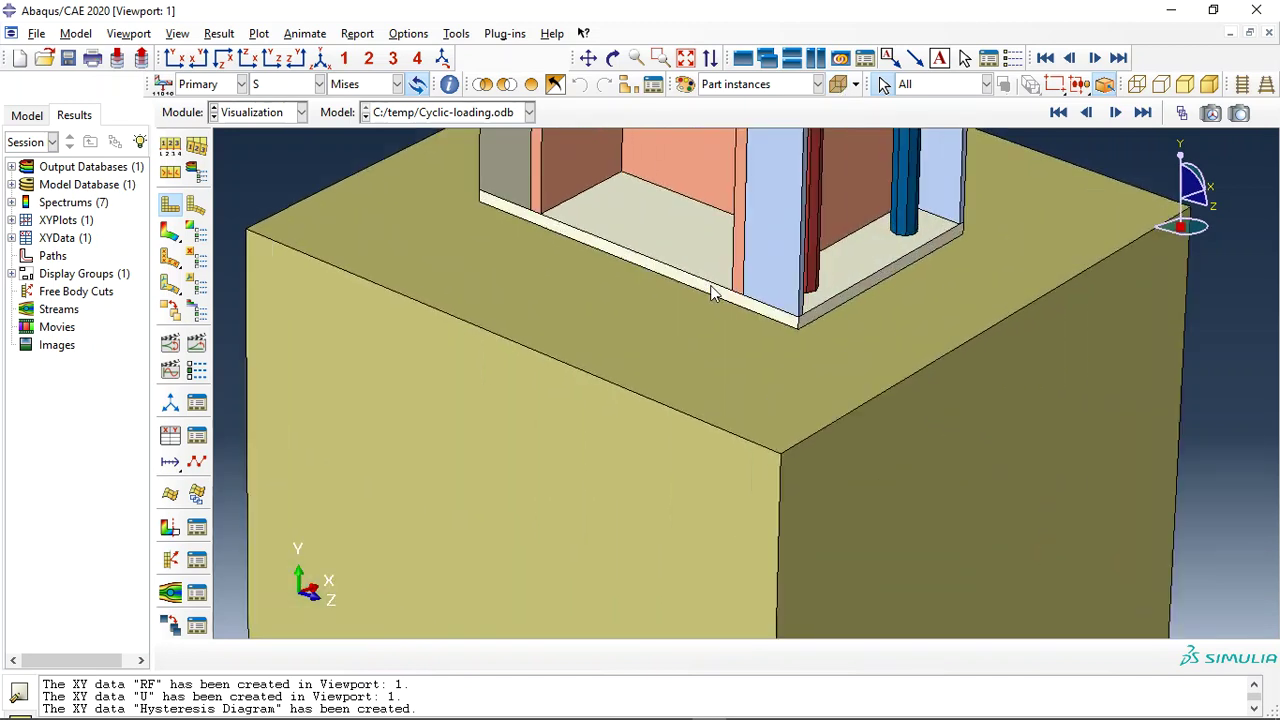
scroll(690, 272, down, 2)
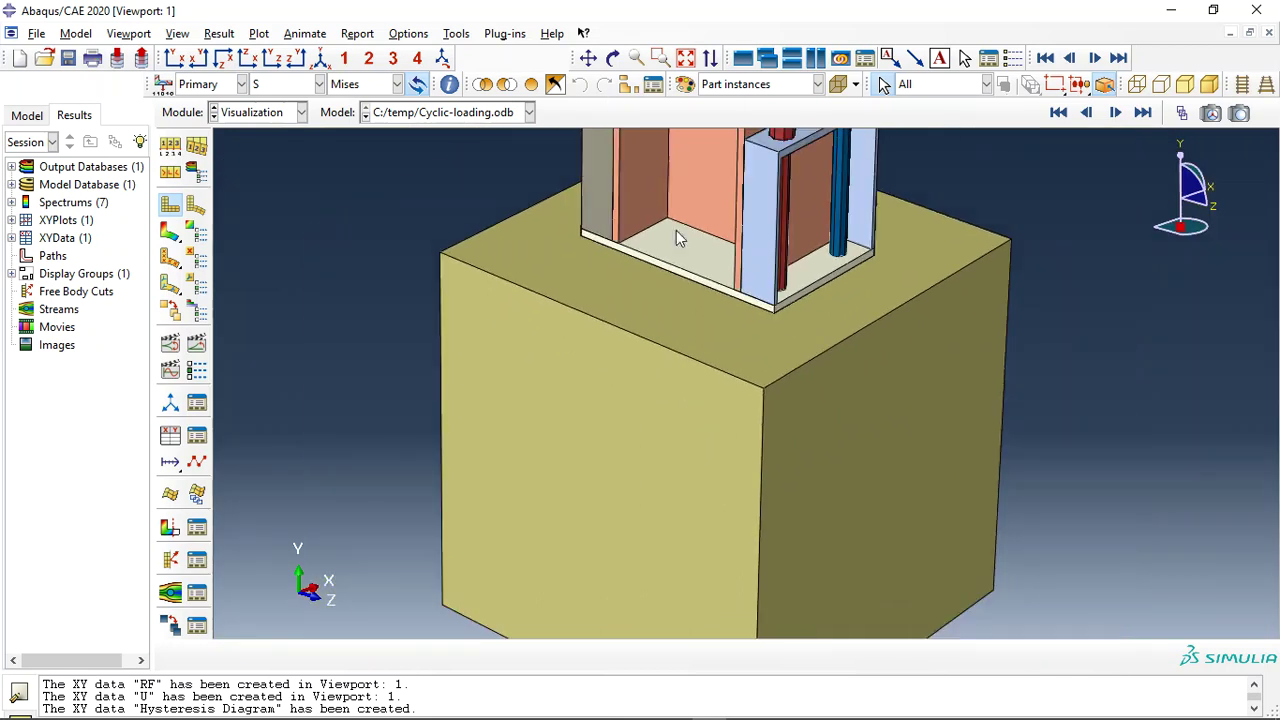
click(614, 58)
drag(600, 371, 693, 300)
Plot Mises stress contours and hide the concrete block instance to reveal the anchor bolts
click(170, 231)
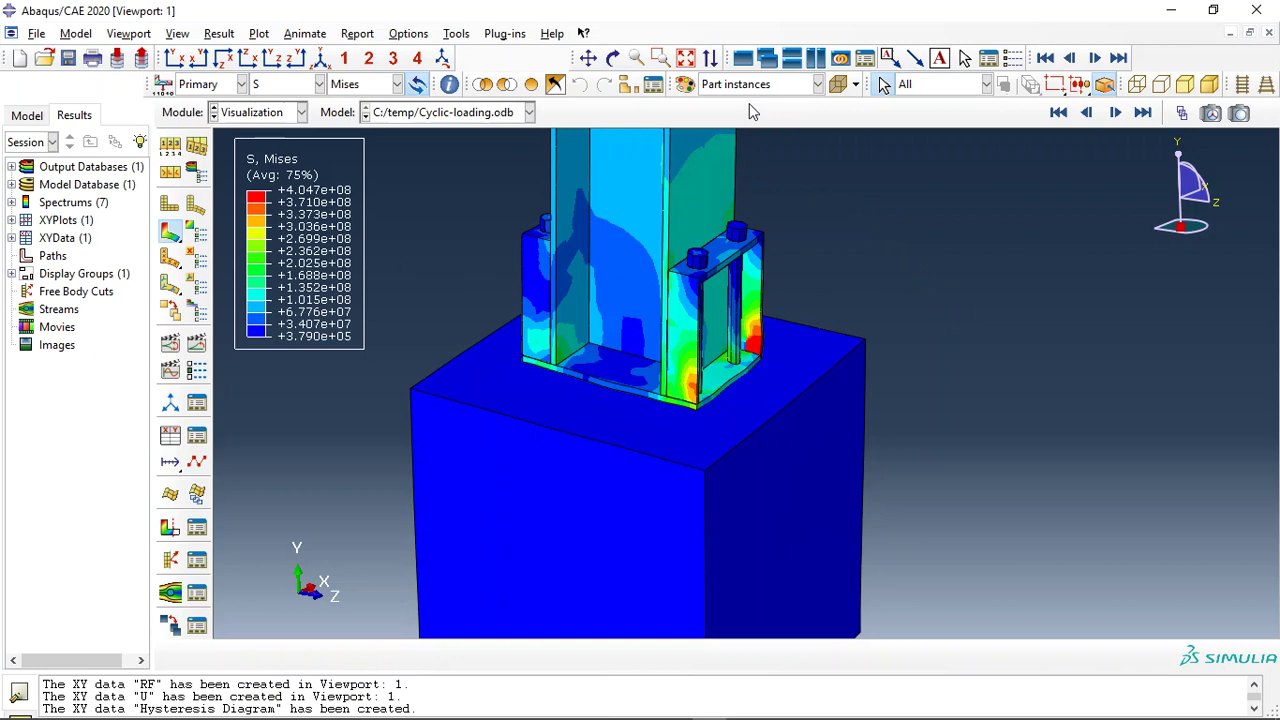
click(507, 84)
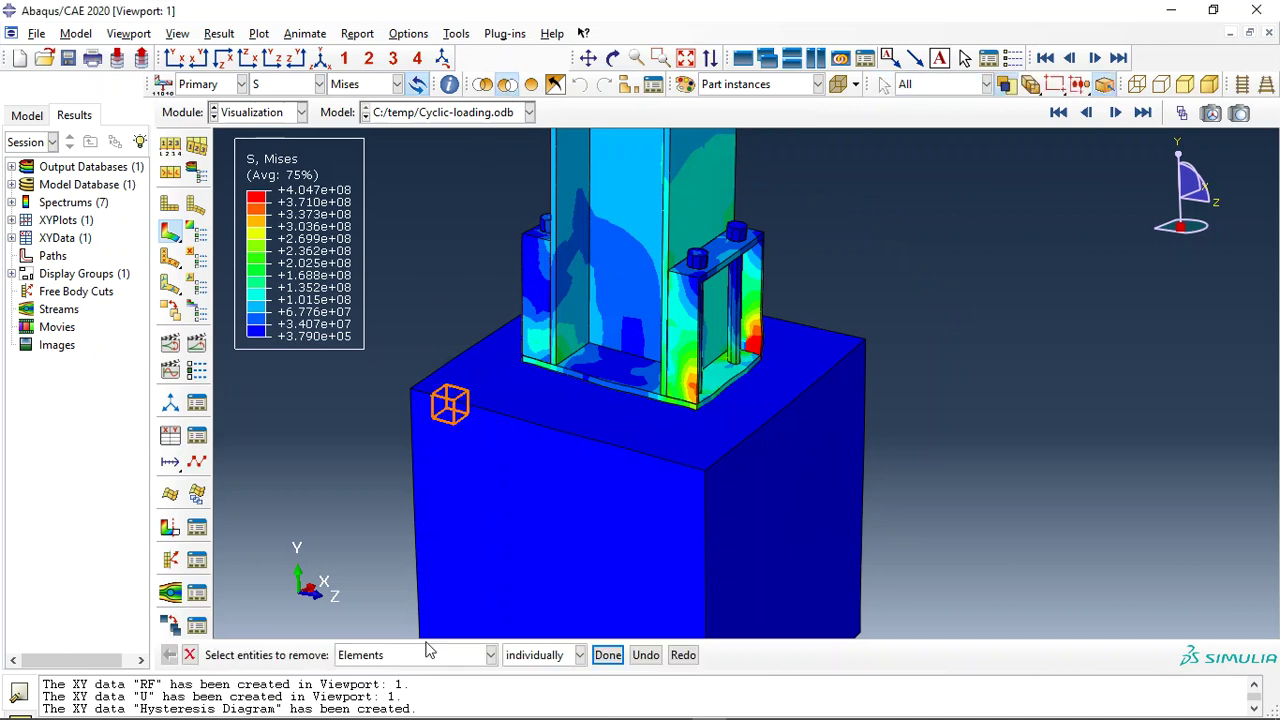
click(491, 656)
click(428, 588)
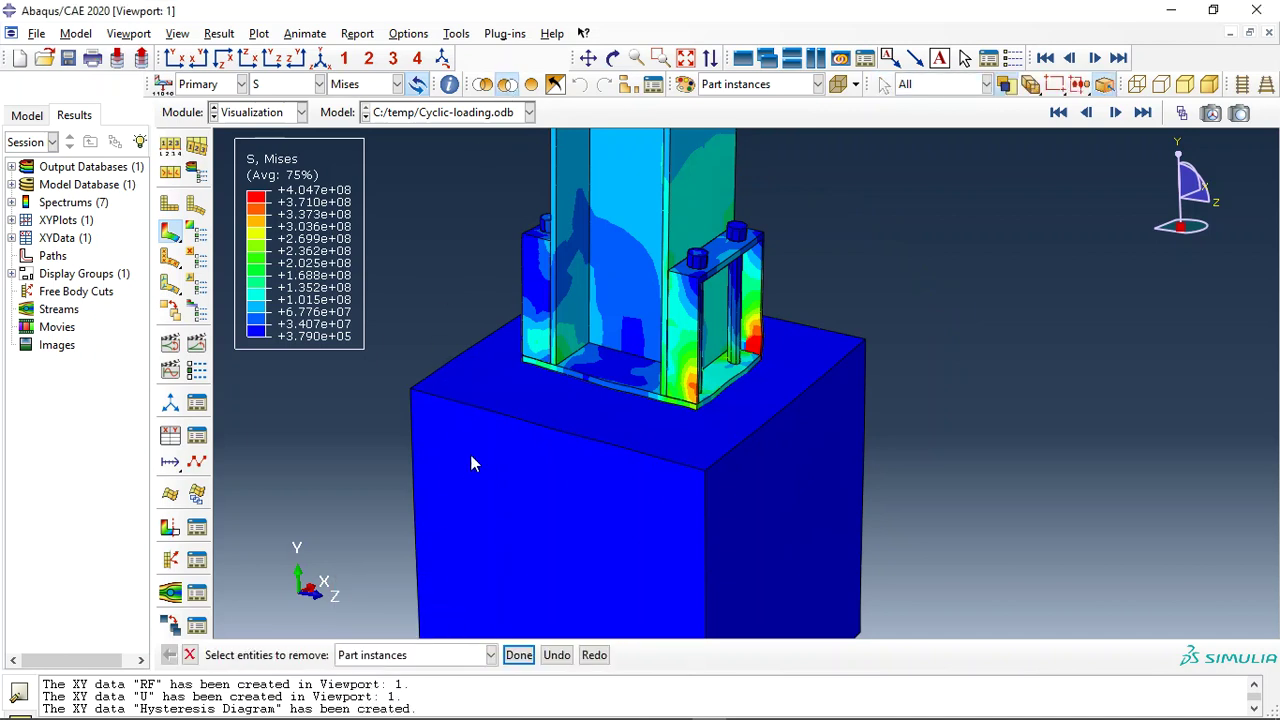
click(473, 463)
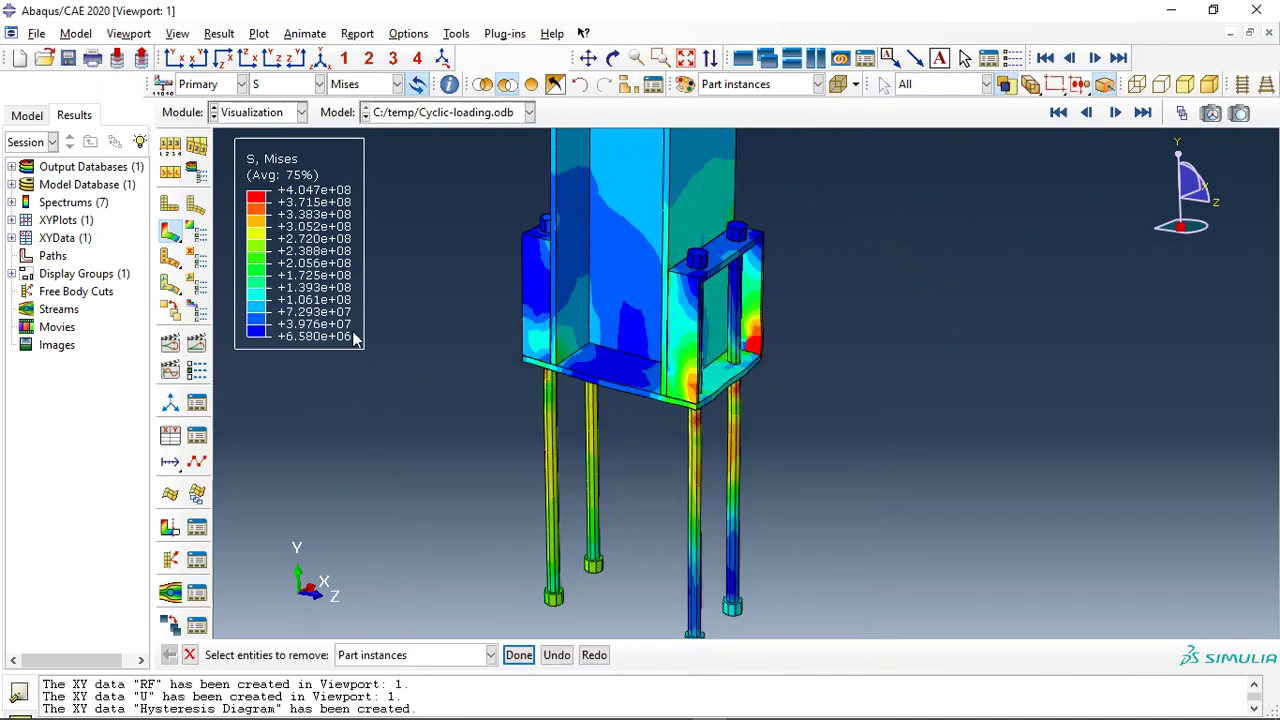
Animate the Step-1 time history and jump to the final frame, 285
click(195, 344)
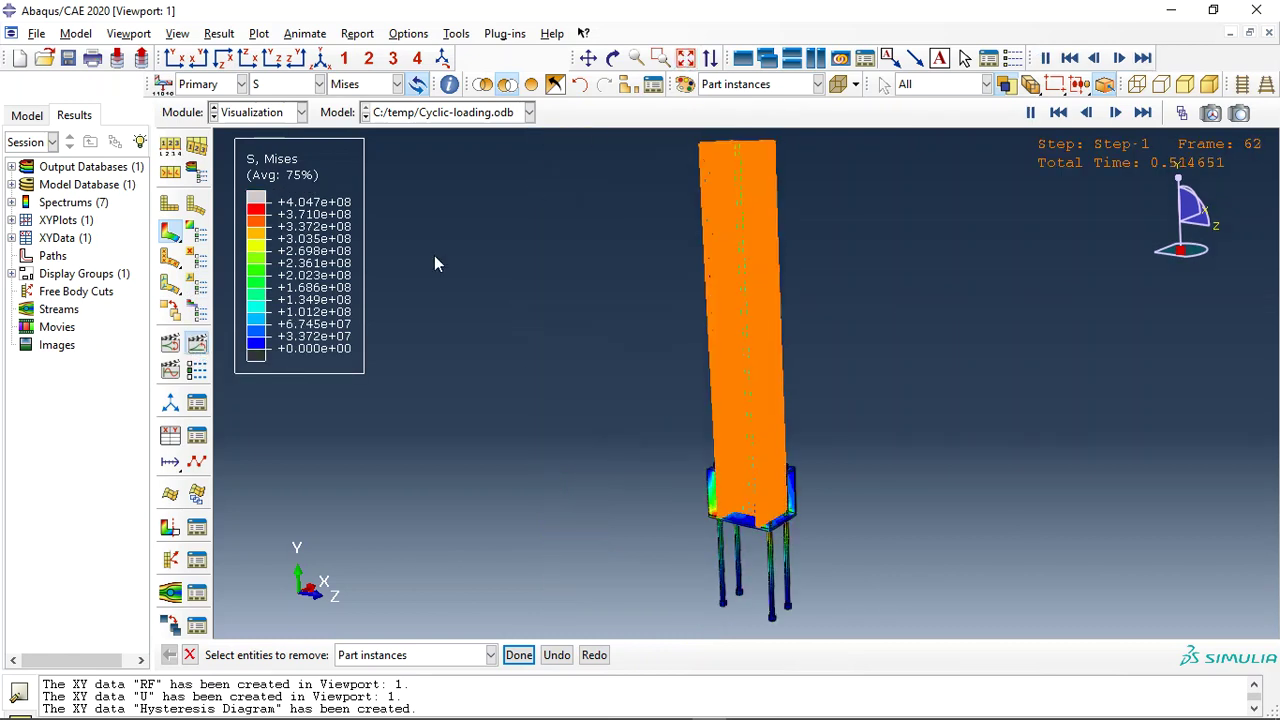
key(Escape)
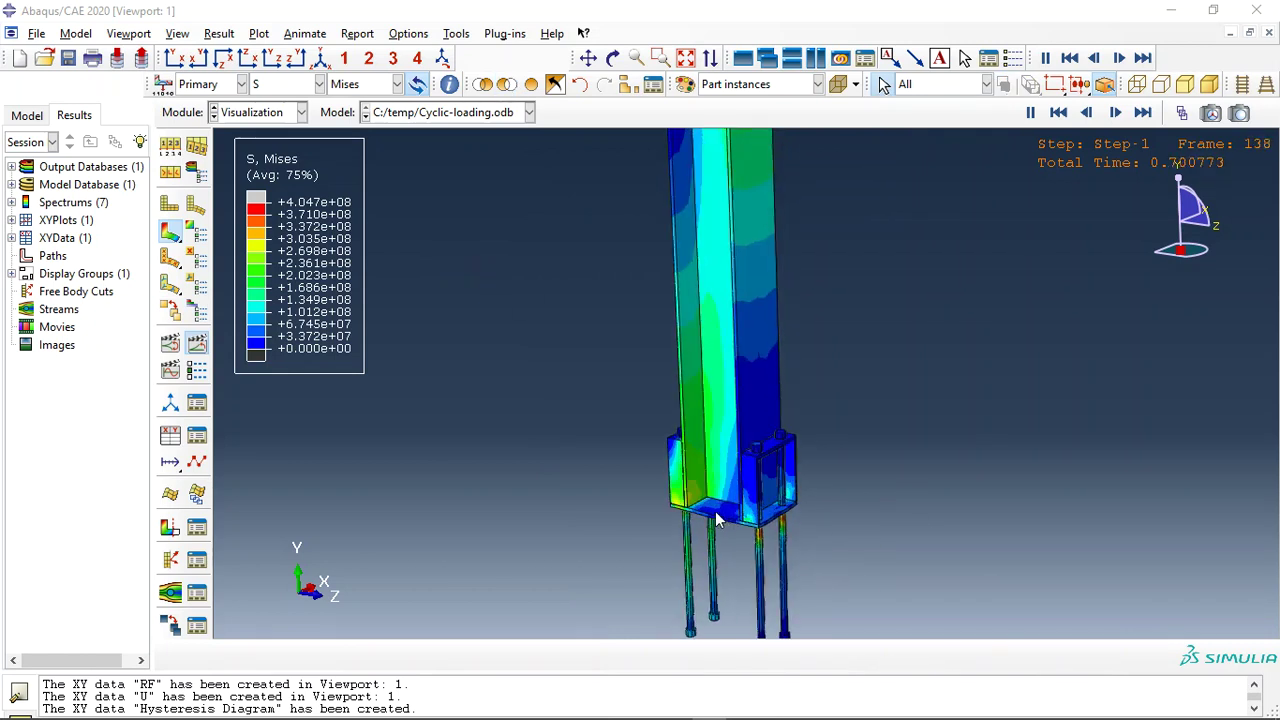
scroll(716, 518, up, 5)
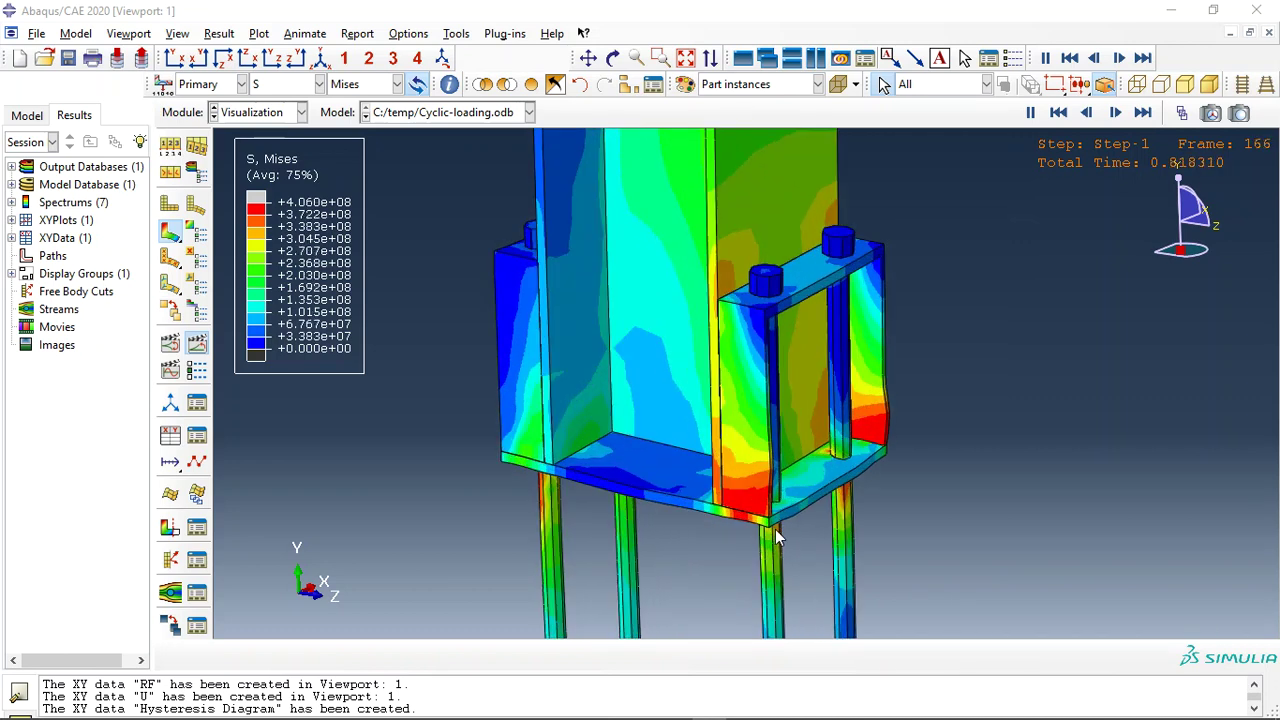
scroll(775, 535, up, 5)
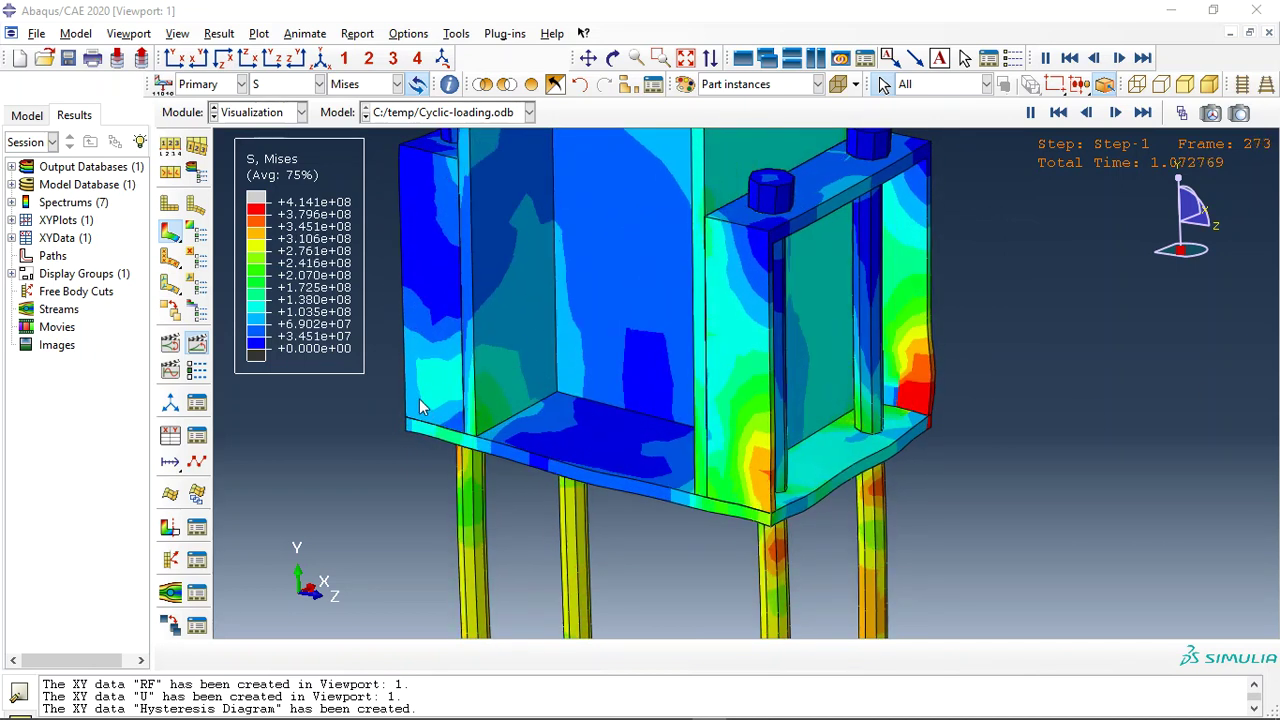
click(1143, 112)
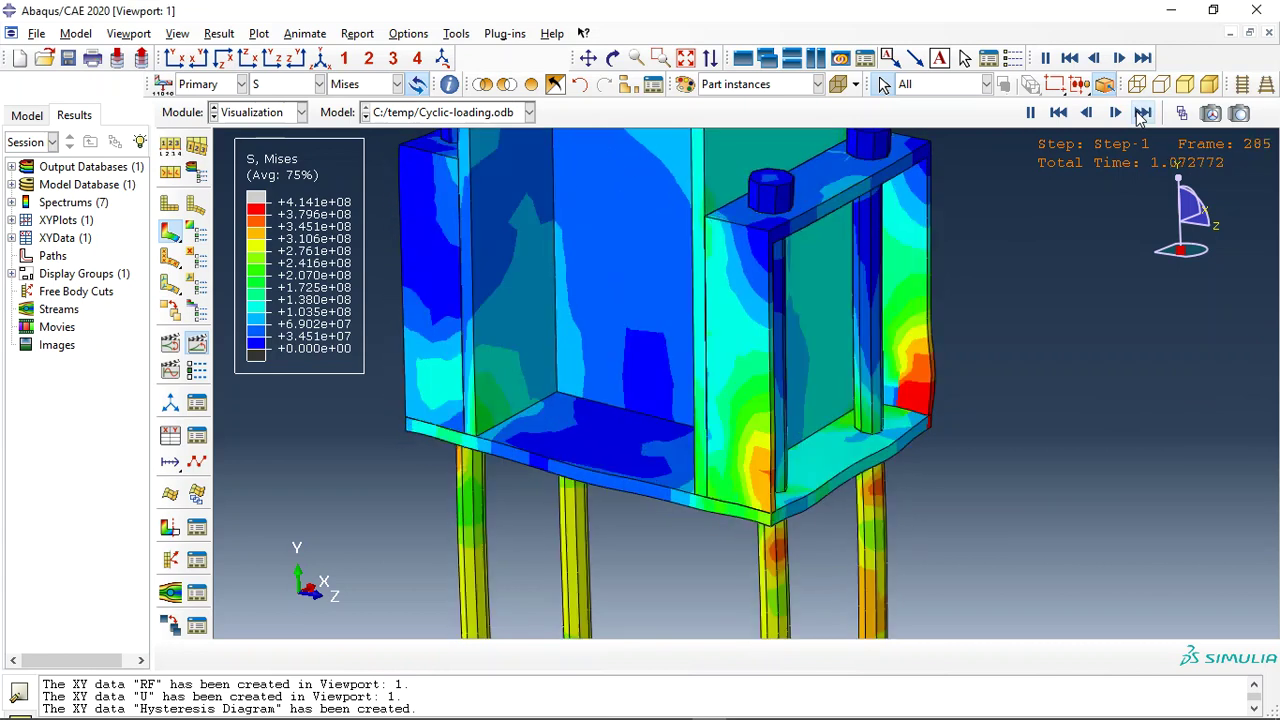
click(286, 86)
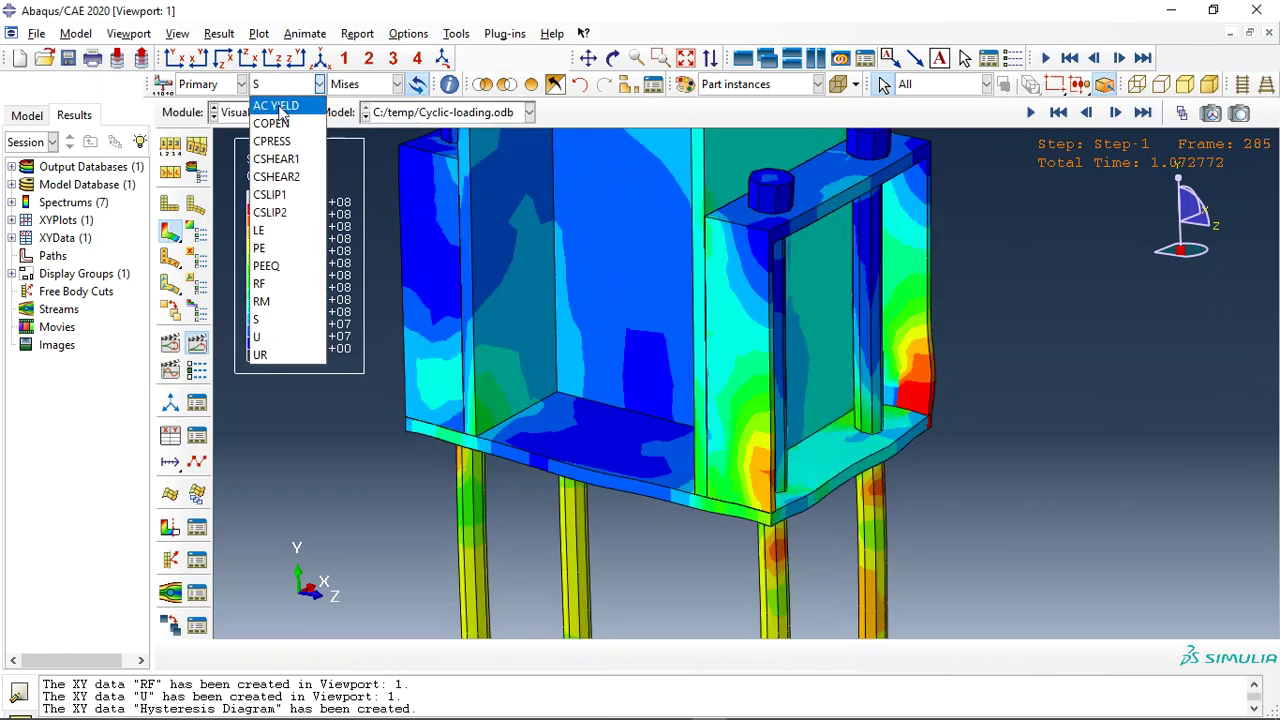
click(280, 107)
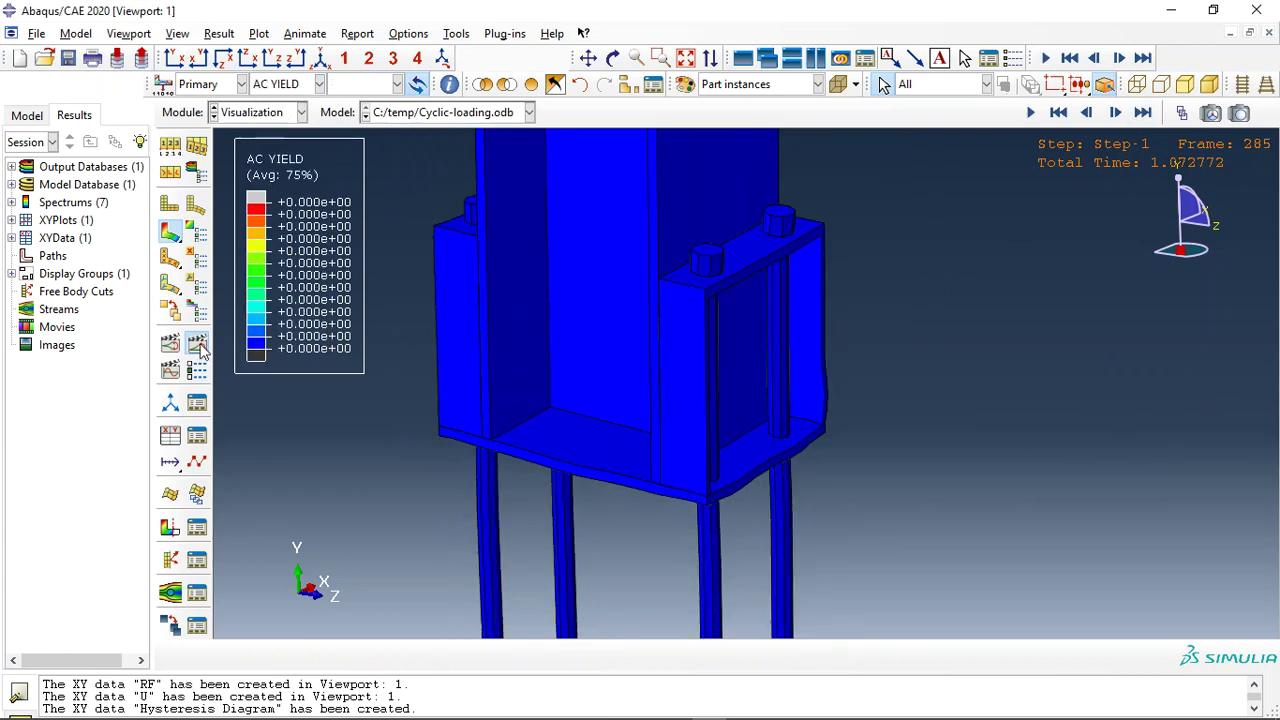
click(198, 346)
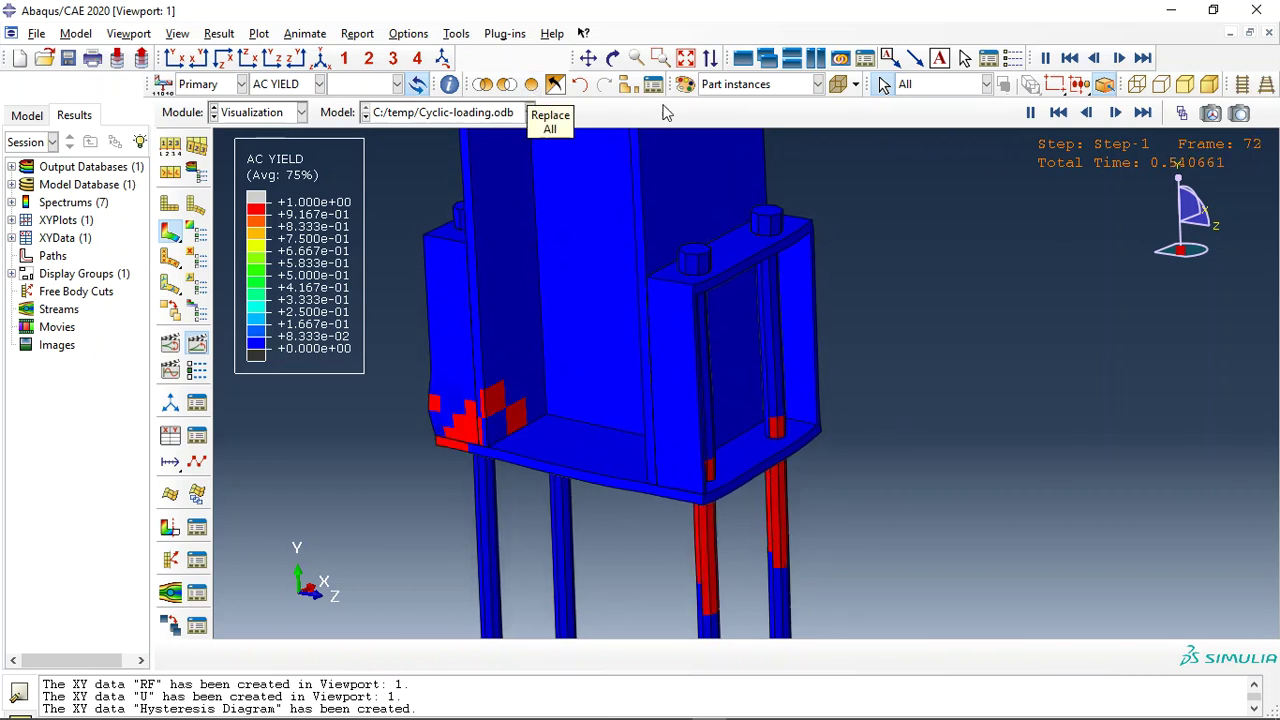
click(1143, 112)
click(318, 85)
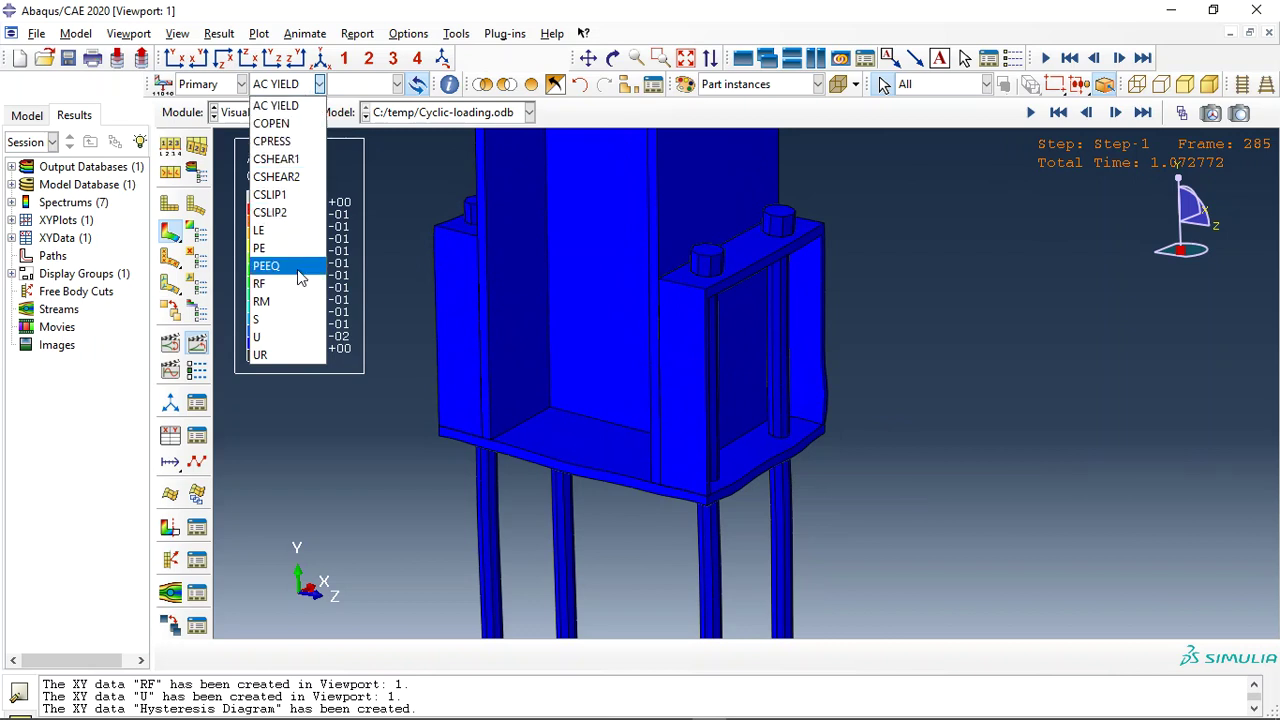
click(258, 338)
click(283, 86)
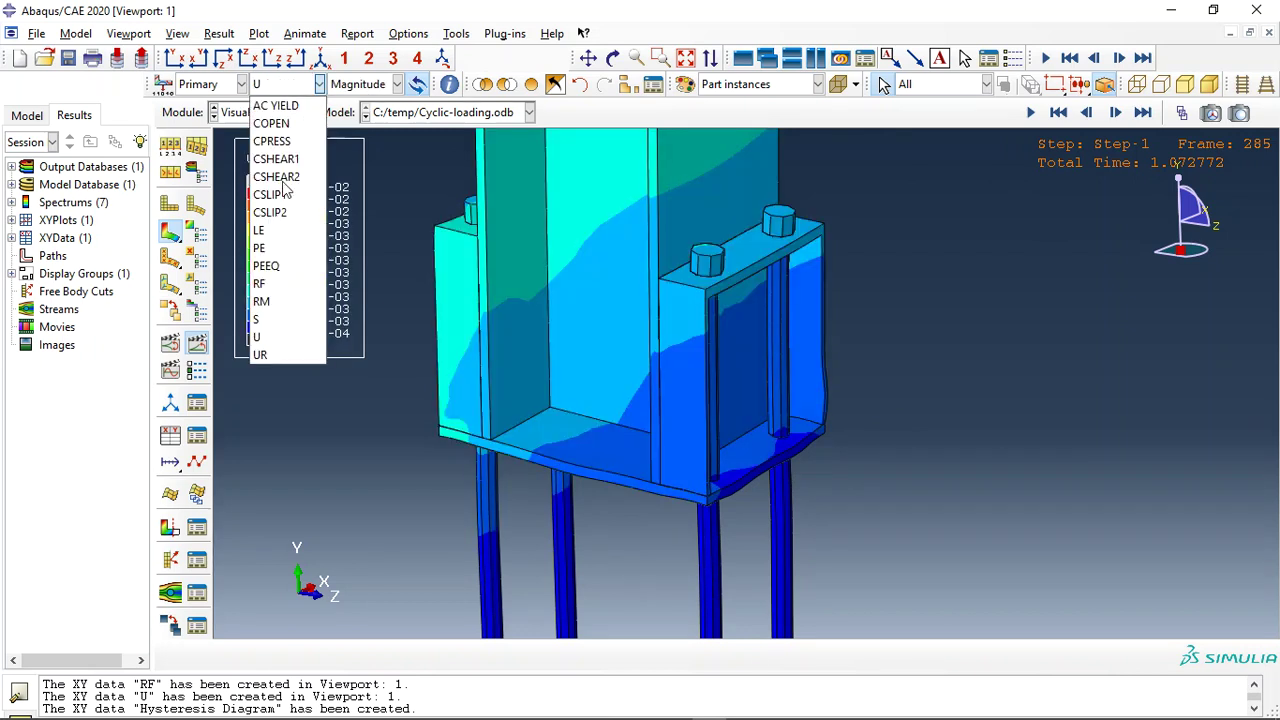
click(265, 320)
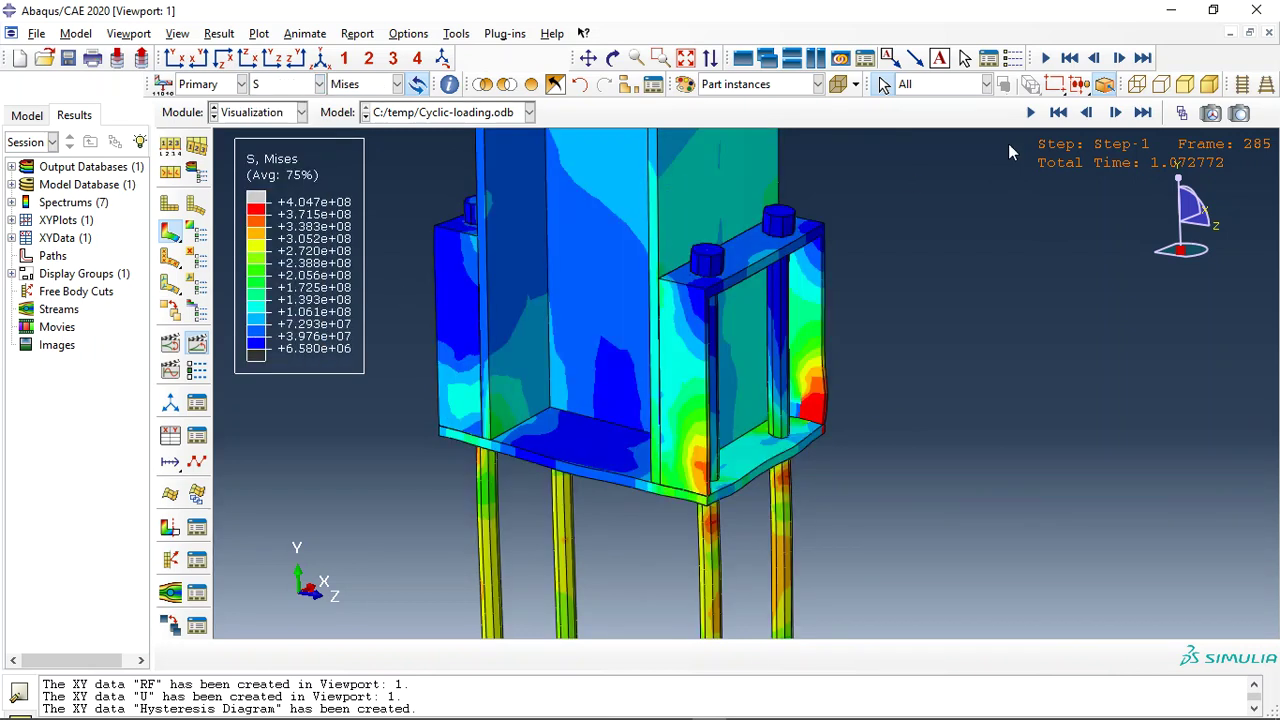
Bring the concrete block back and contour the full model with AC YIELD
click(531, 85)
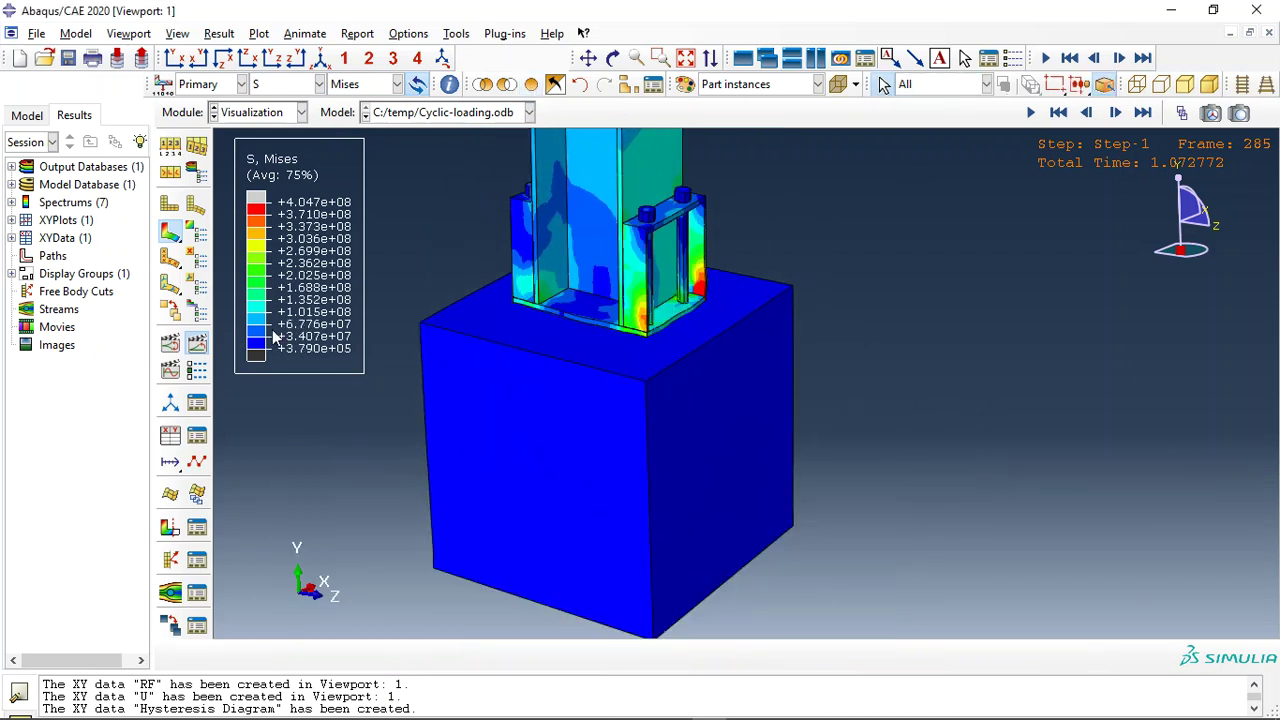
click(285, 84)
click(275, 100)
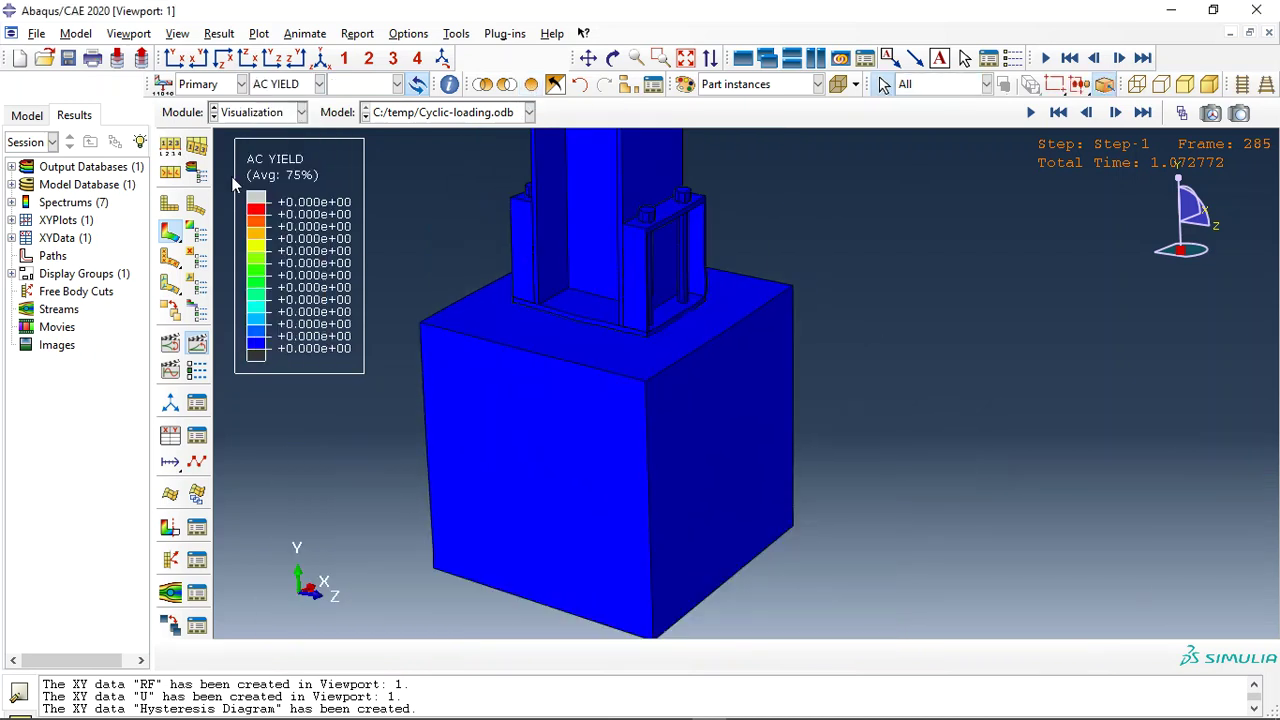
Animate the AC YIELD results to frame 285 and fit the whole column into view
click(196, 346)
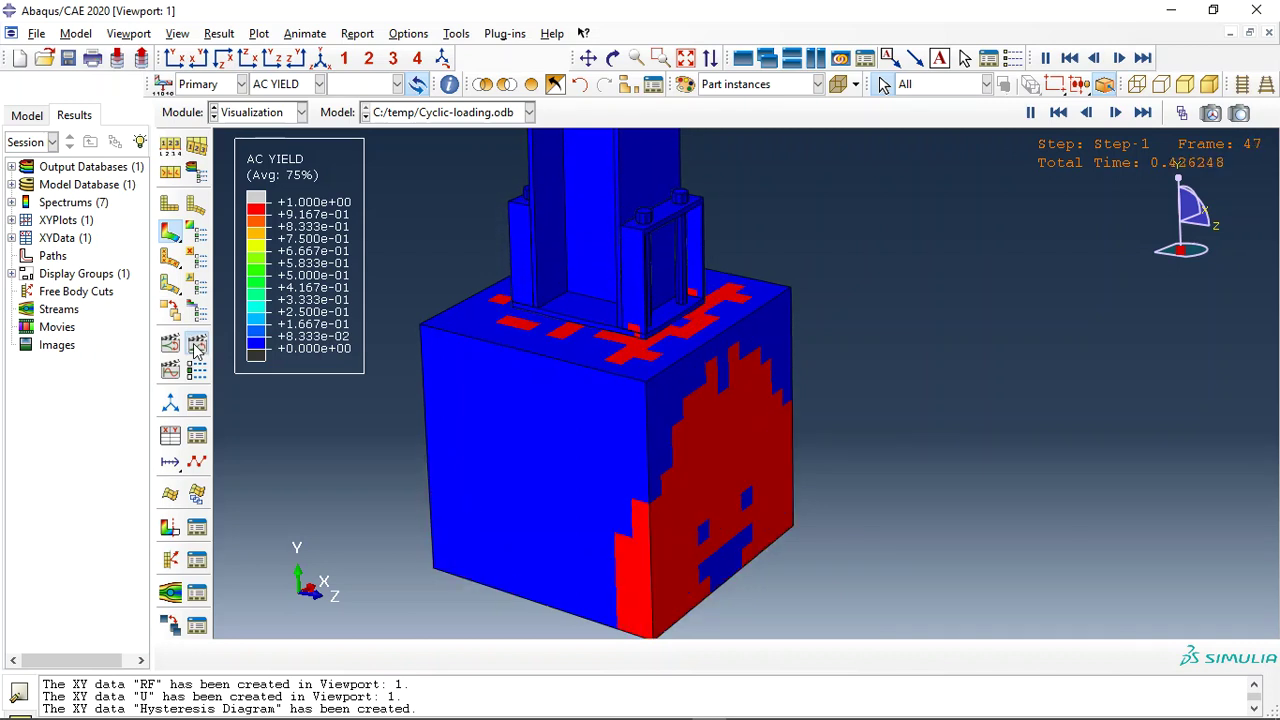
click(686, 58)
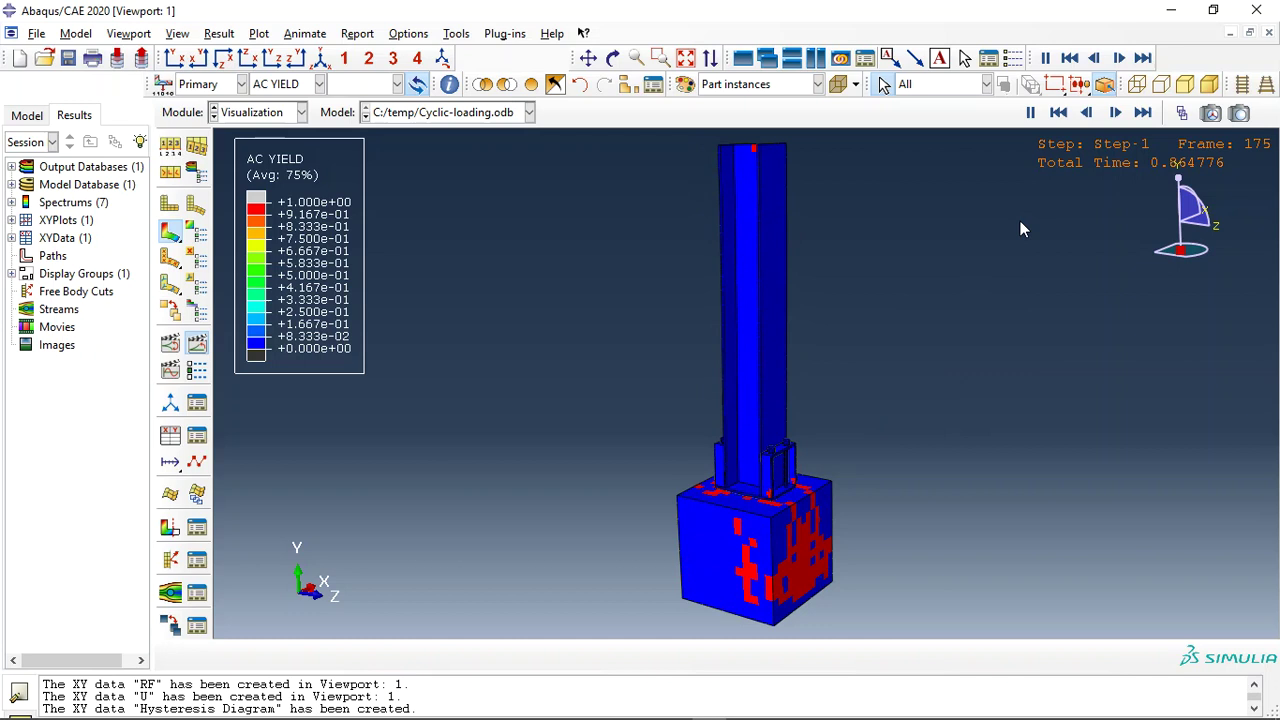
scroll(800, 537, down, 5)
scroll(822, 537, up, 2)
Hide the column and concrete block, leaving only the anchor bolts and plates, viewed along the bolts
click(507, 84)
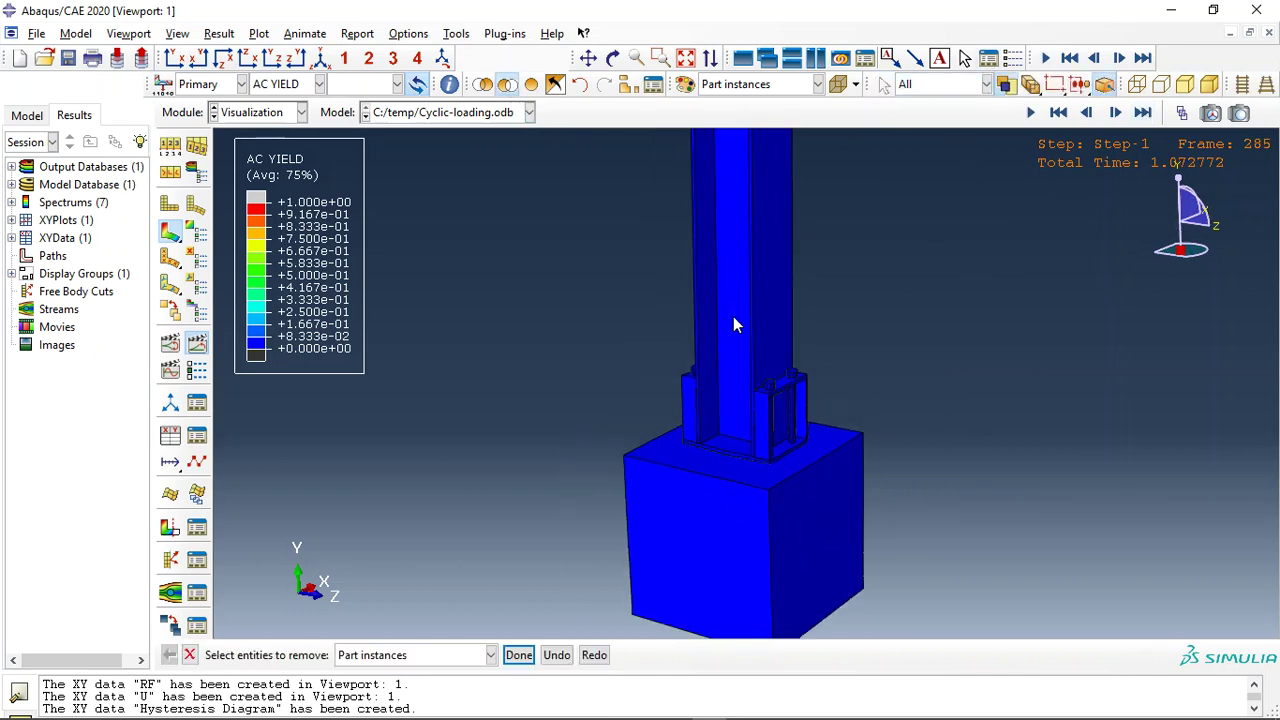
click(719, 518)
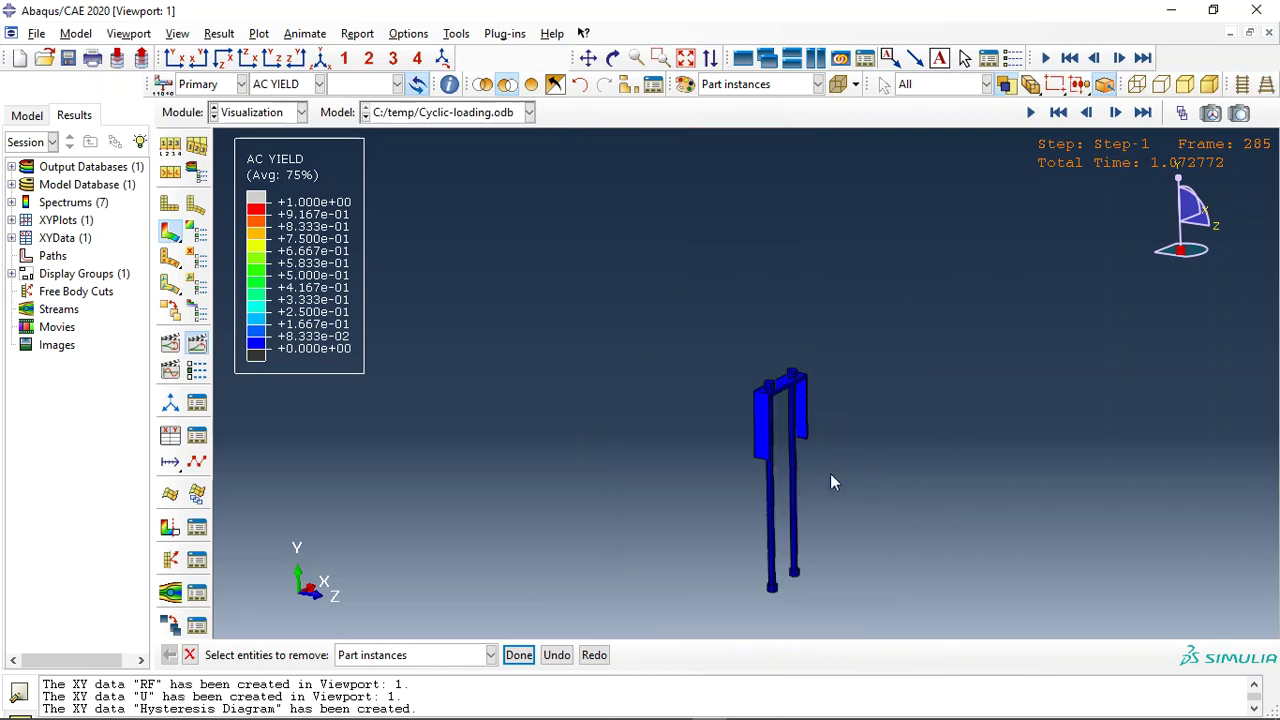
click(613, 58)
drag(751, 222, 724, 455)
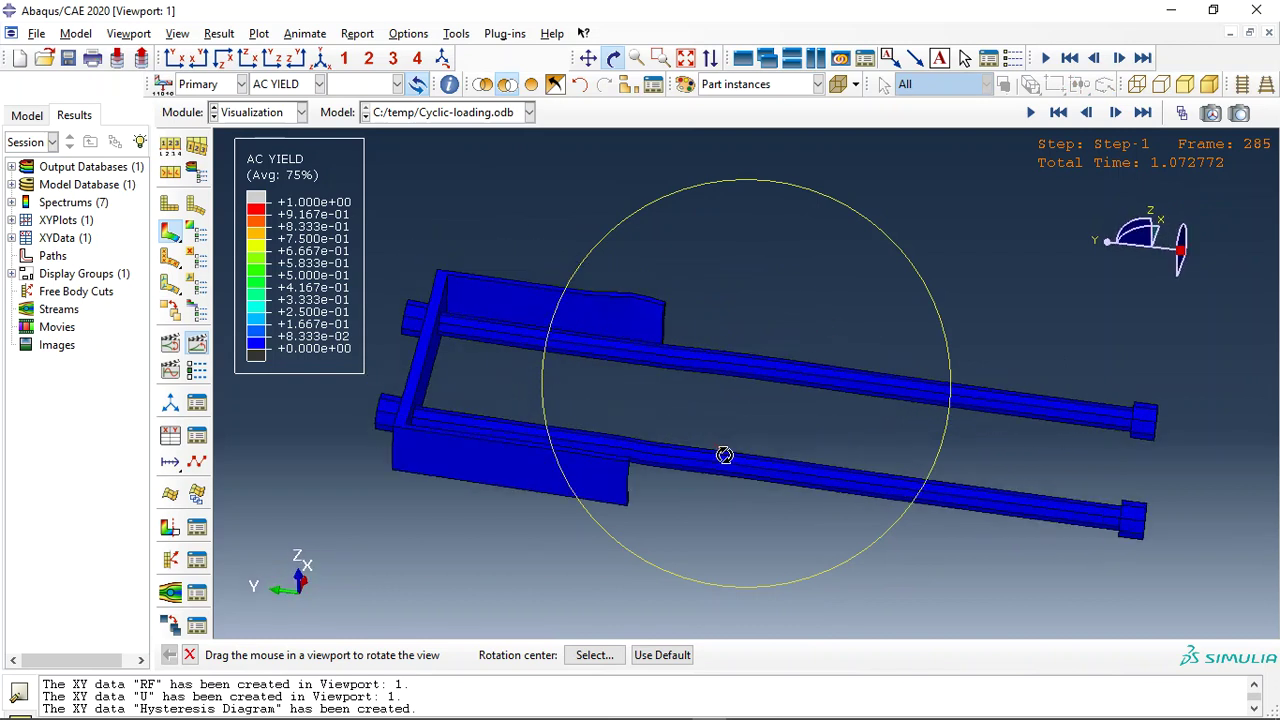
Replay the animation on the bolts and switch the contour variable to S, Mises
click(196, 343)
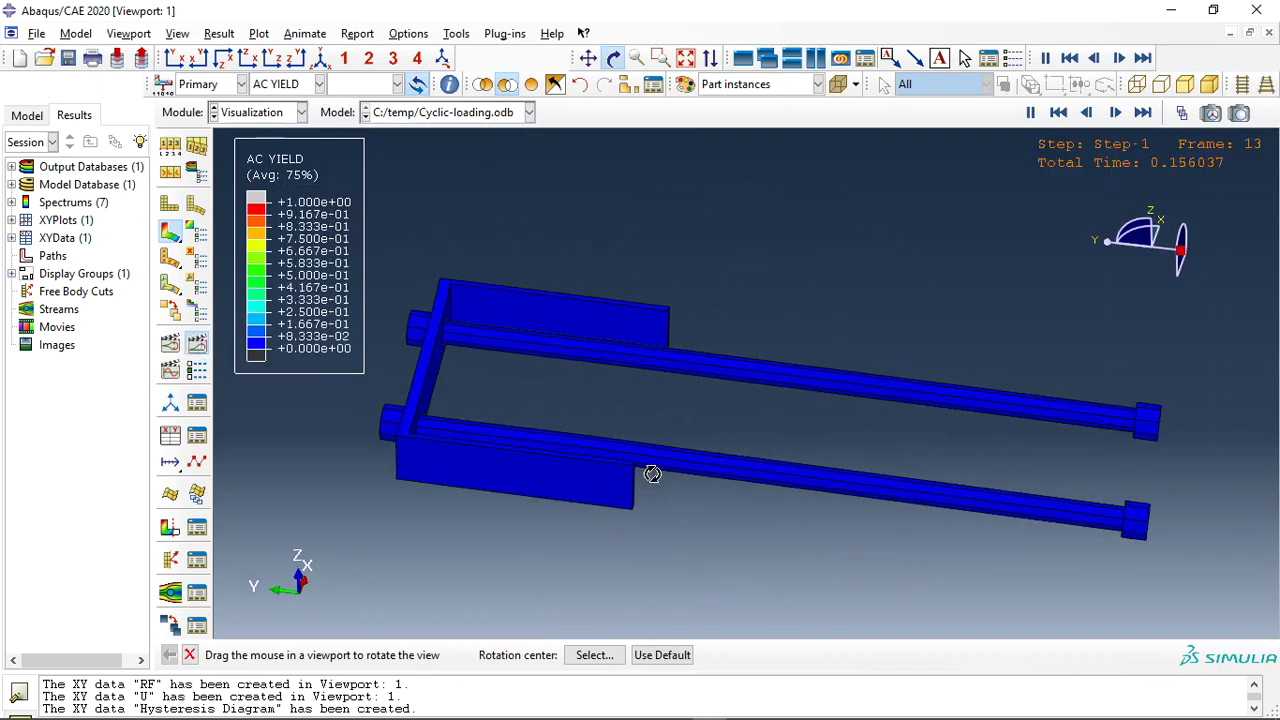
drag(652, 474, 763, 420)
key(Escape)
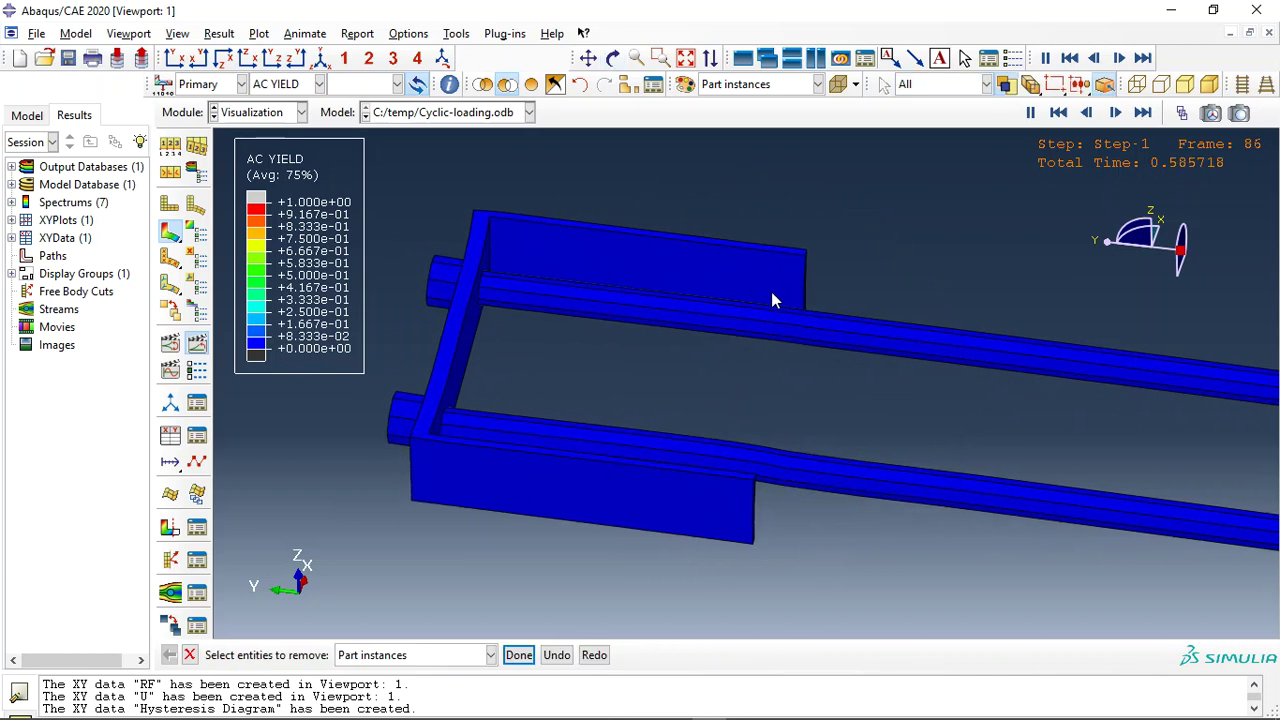
key(Escape)
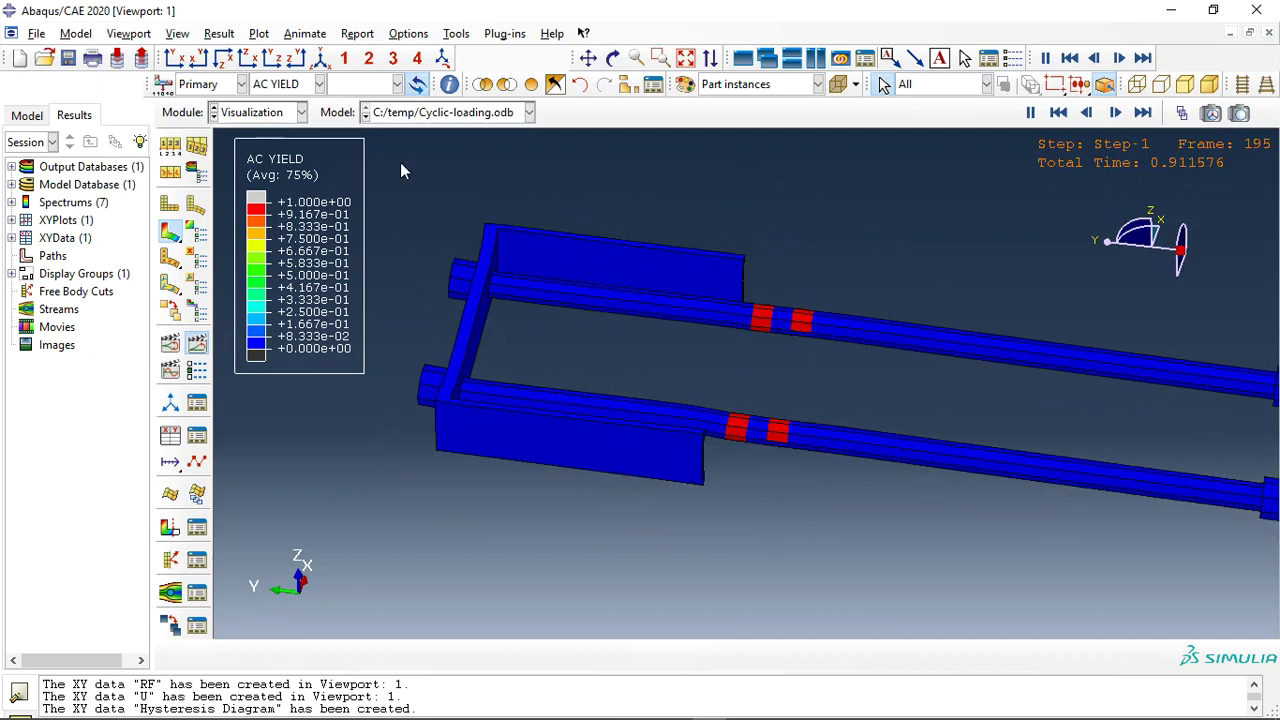
click(285, 88)
click(275, 297)
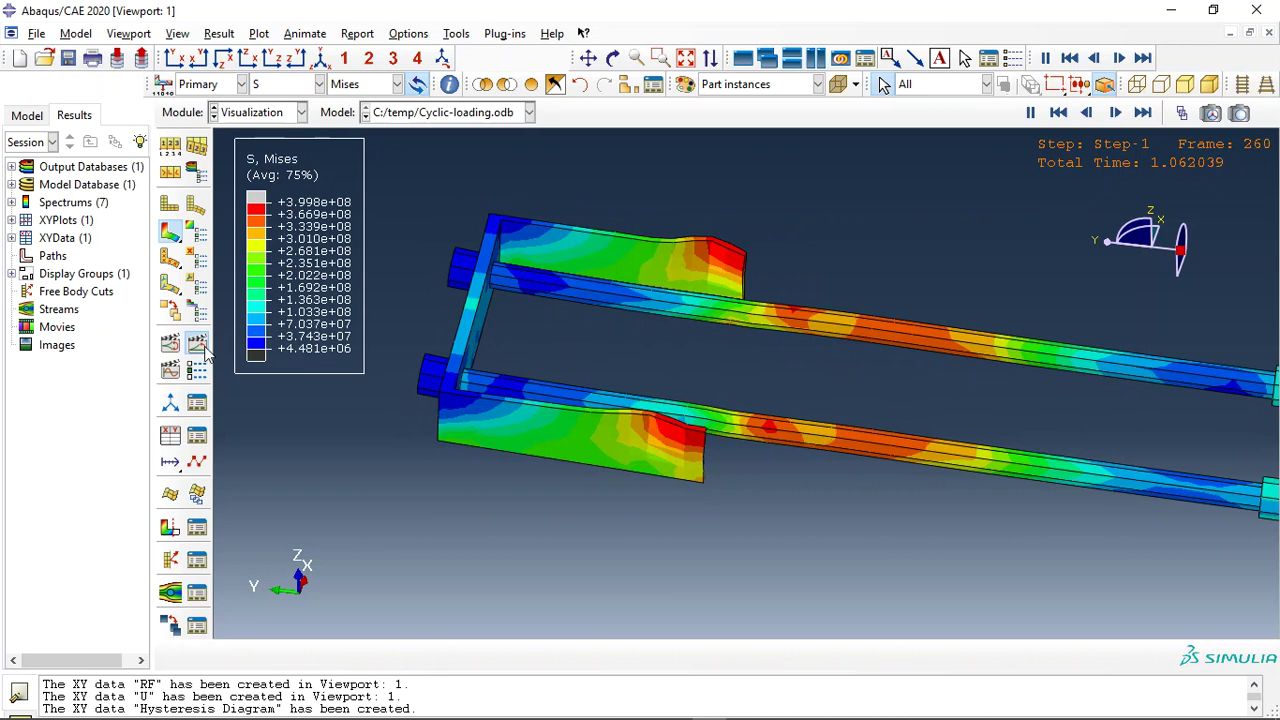
Contour the bolts with PEEQ plastic strain, then with U displacement
click(286, 86)
click(266, 265)
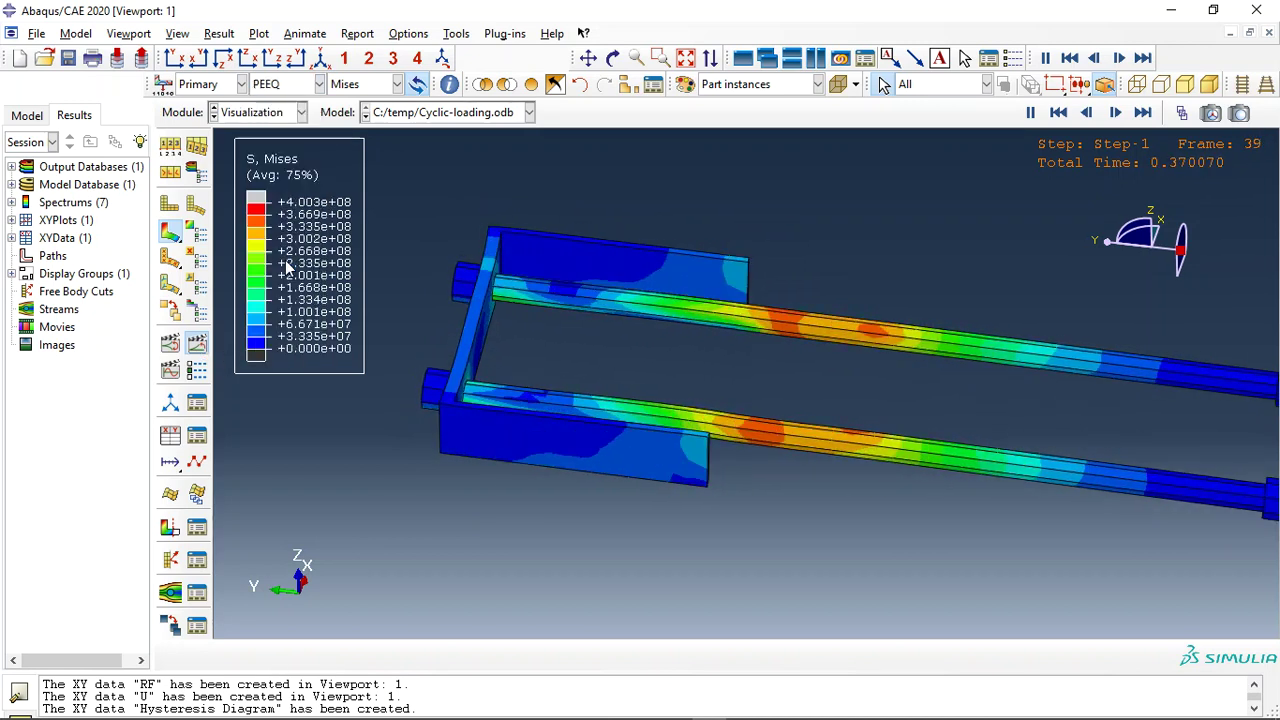
click(318, 84)
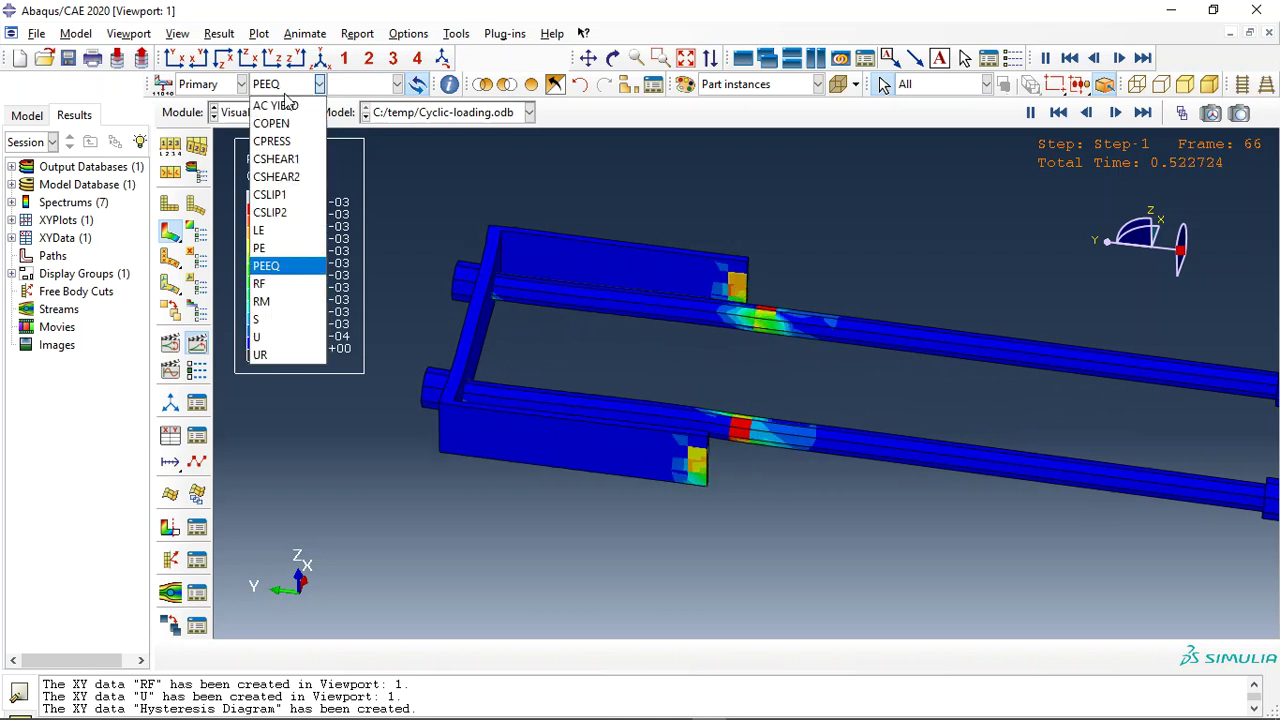
click(280, 341)
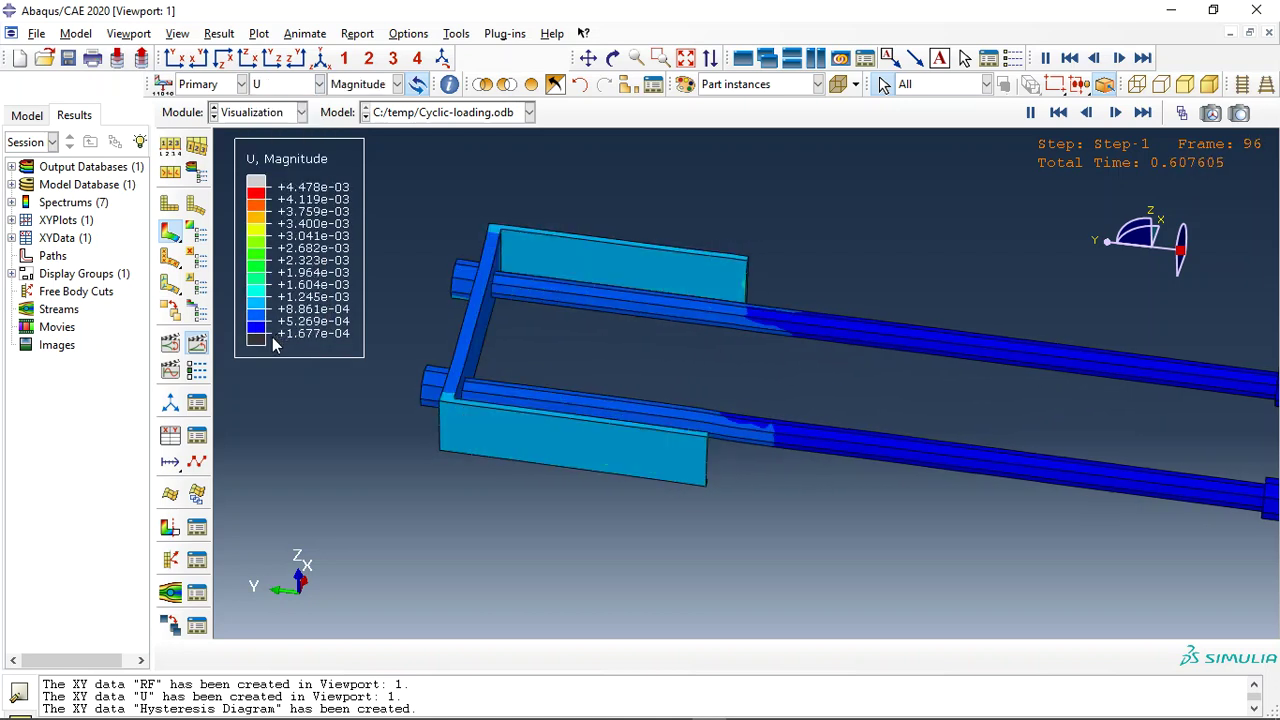
Show U, Magnitude at frame 285 on the full restored model, rotated to another side
click(1143, 113)
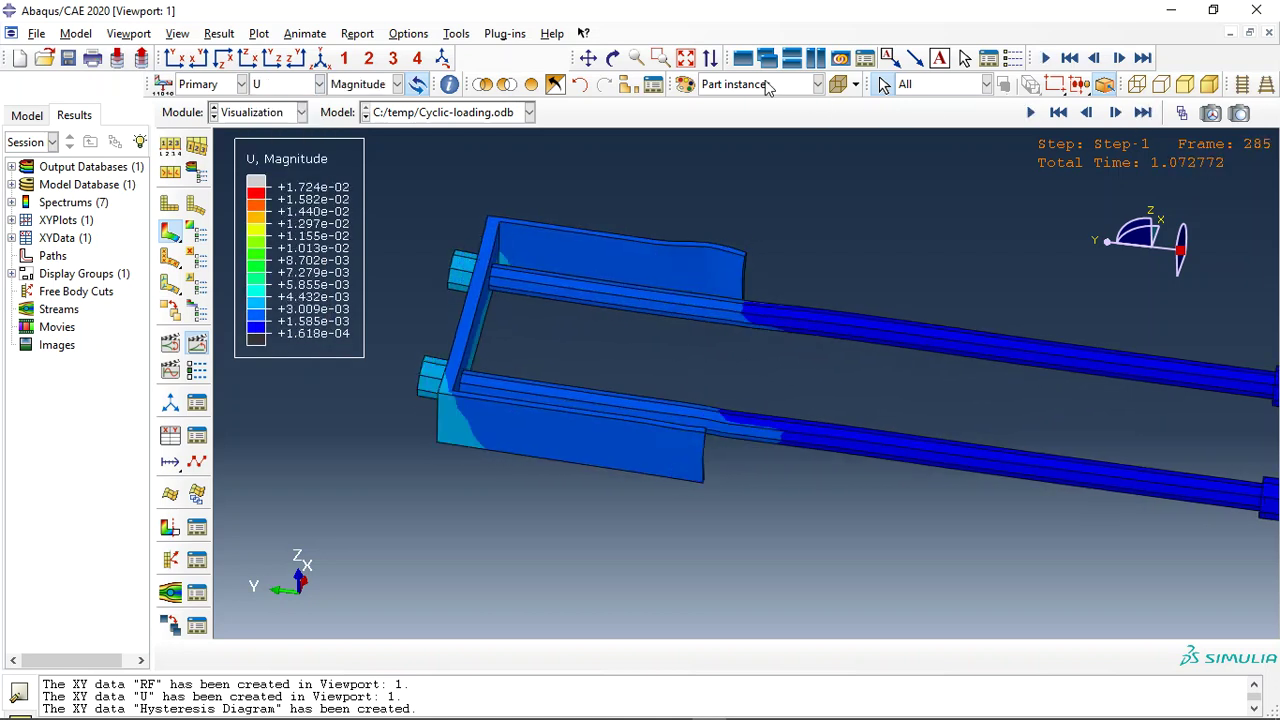
click(552, 84)
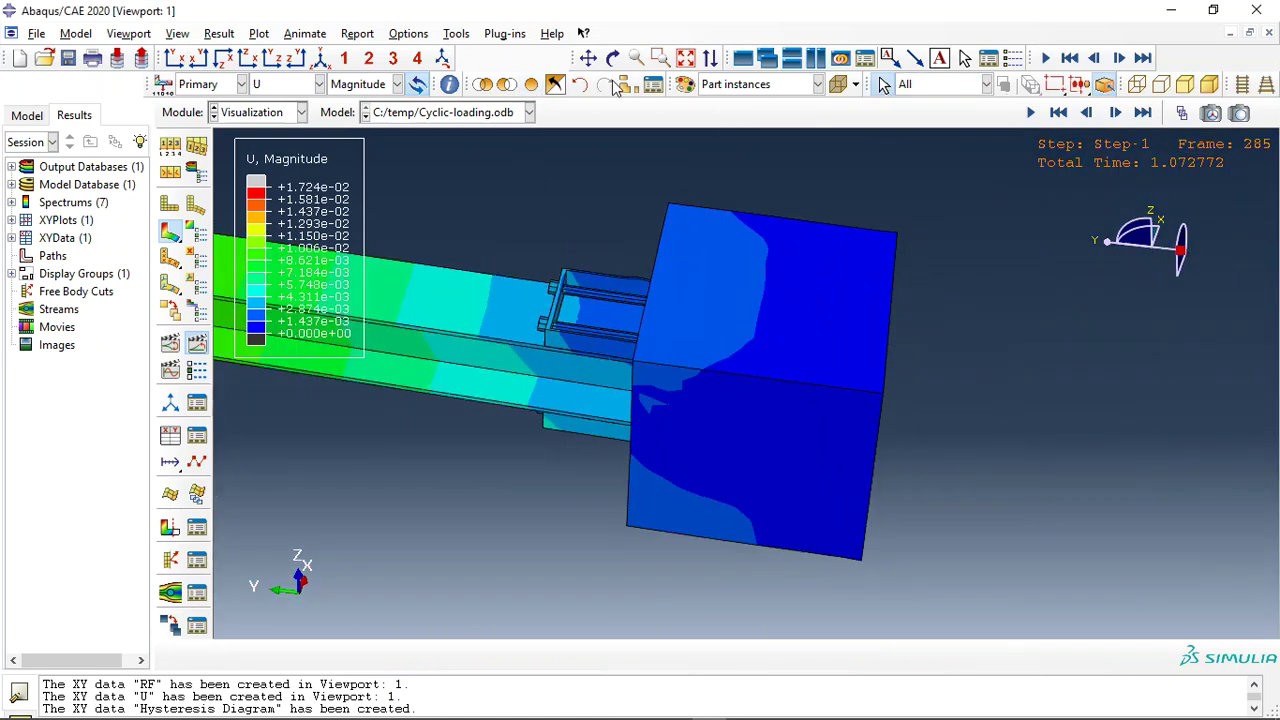
click(613, 58)
drag(729, 223, 686, 356)
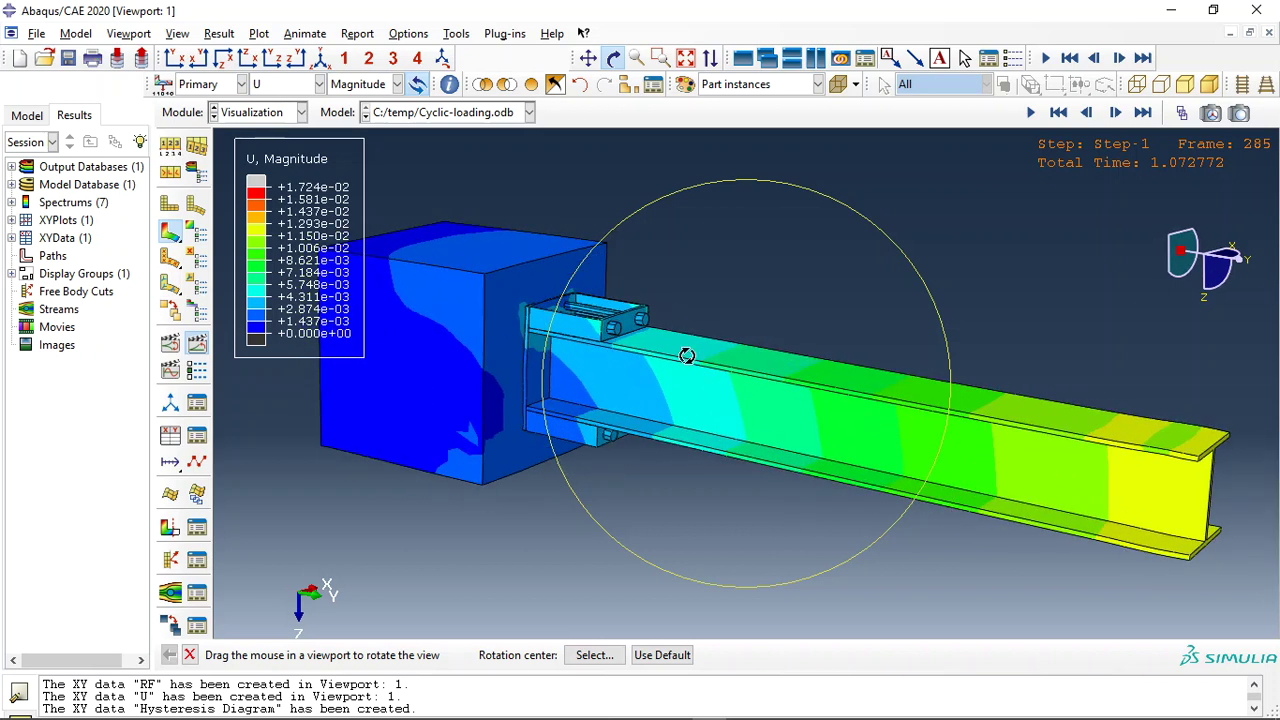
Reframe the block and beam, then plot the Hysteresis Diagram from the XY Data Manager
middle_click(963, 508)
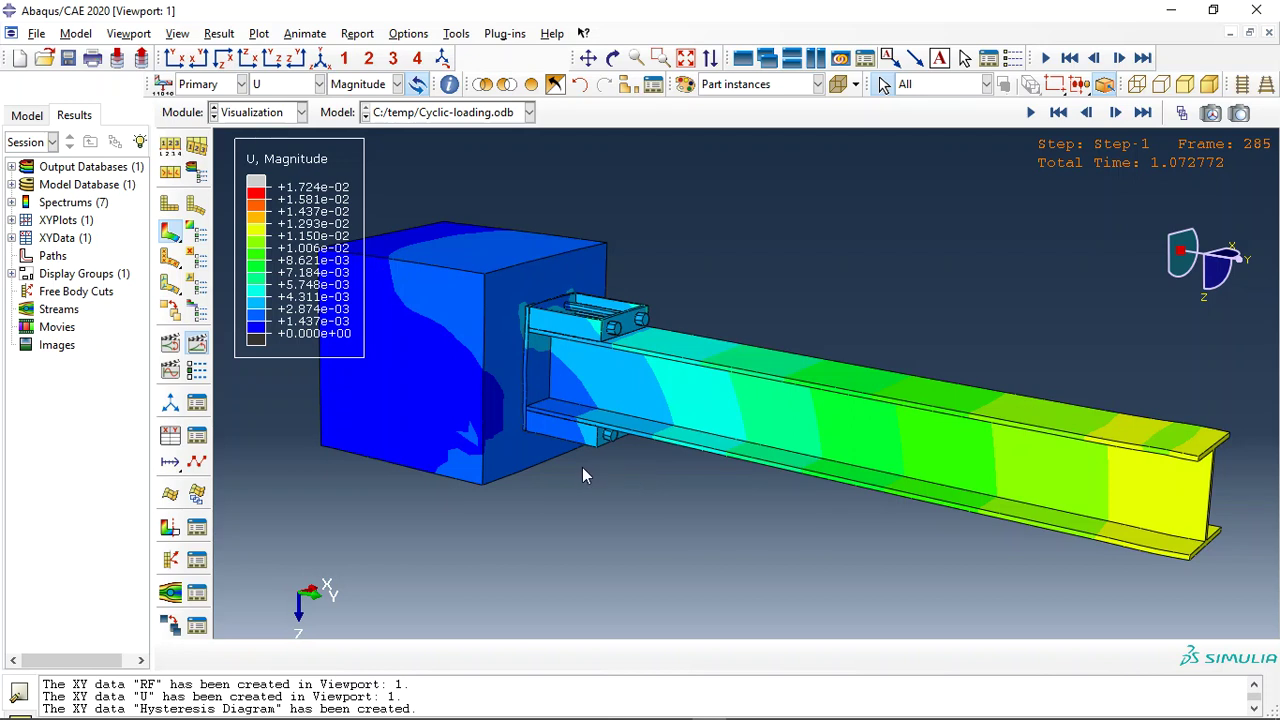
ctrl+alt+drag(580, 468, 592, 469)
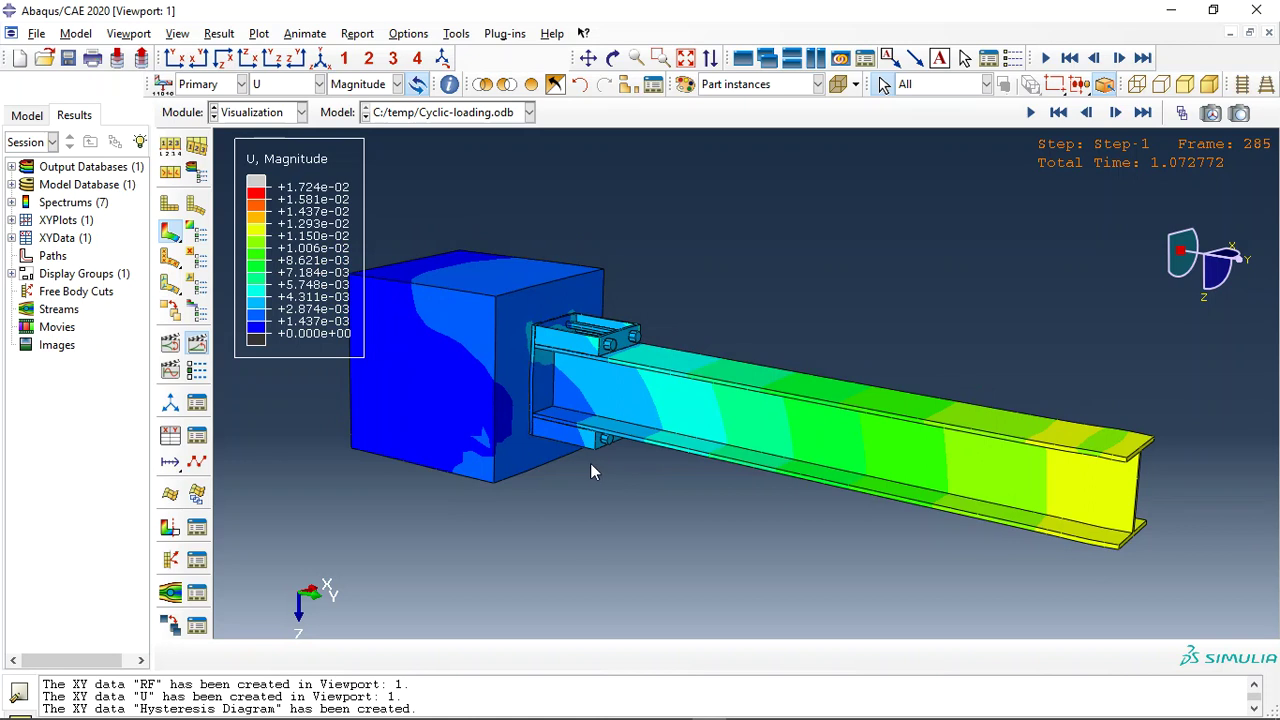
ctrl+alt+right_drag(590, 471, 531, 422)
ctrl+alt+middle_drag(383, 317, 308, 222)
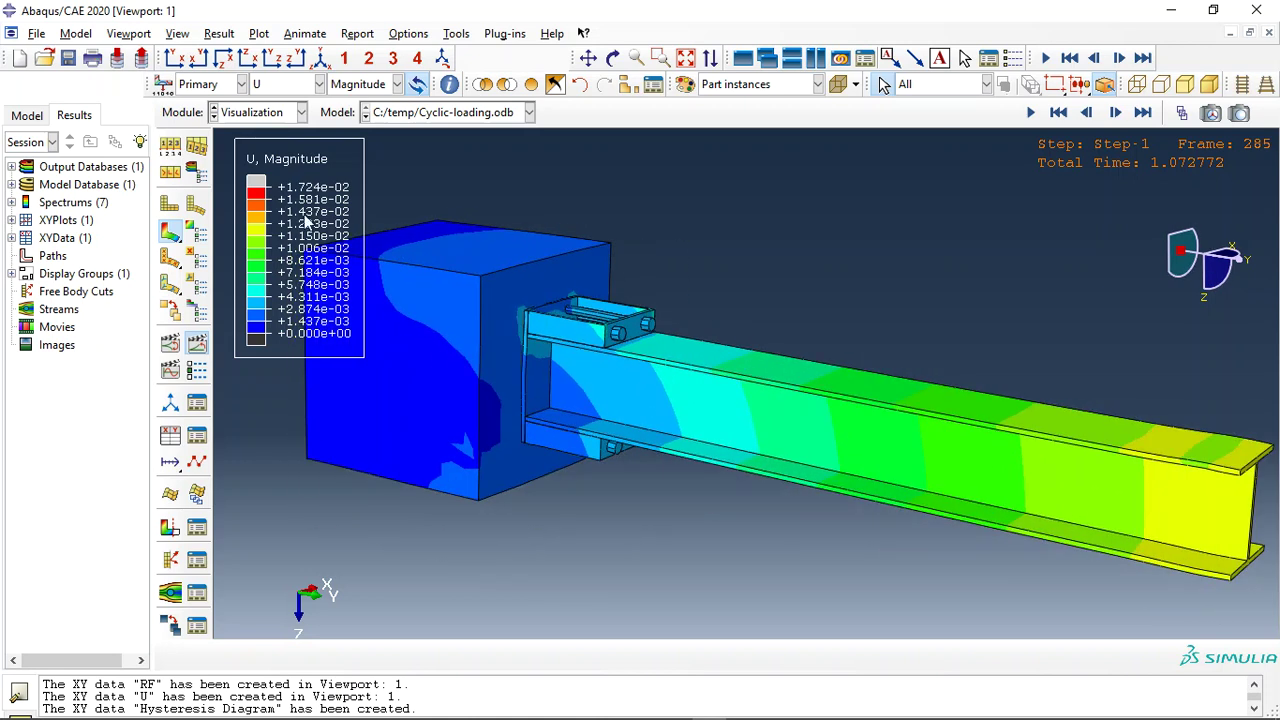
click(197, 433)
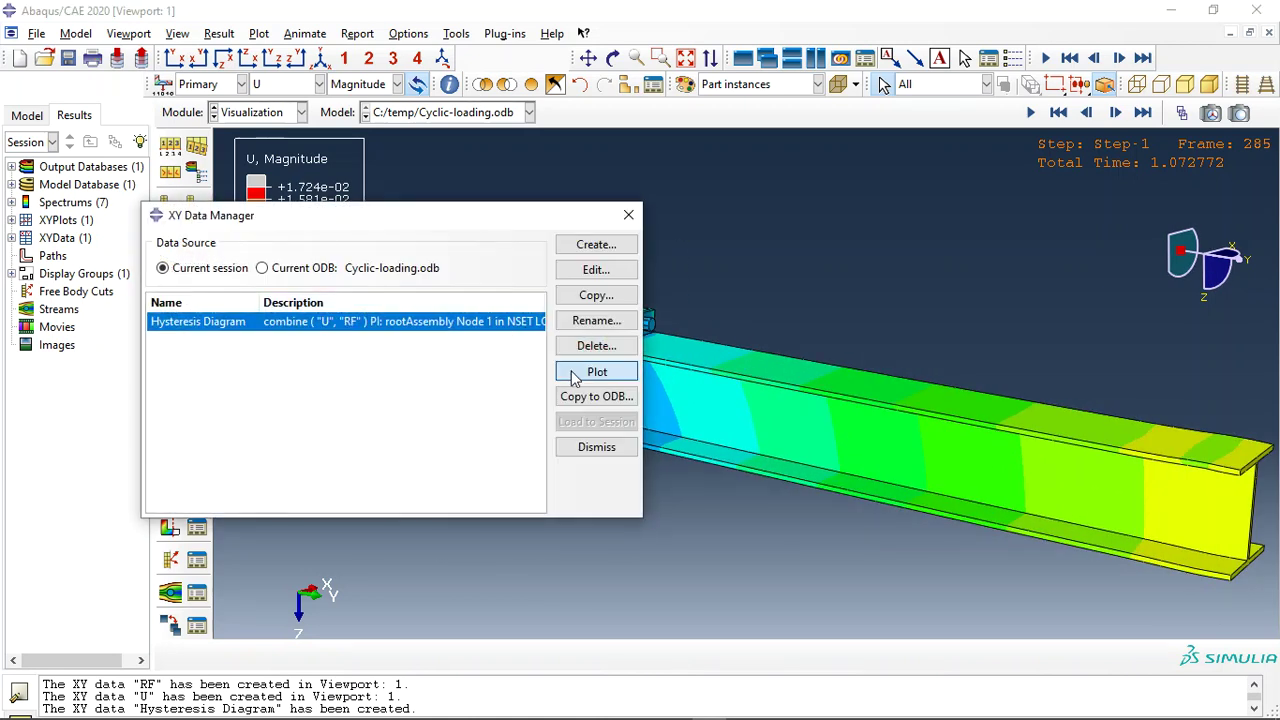
click(573, 378)
Close the XY Data Manager and return to the U, Magnitude contour on the deformed beam model
click(629, 216)
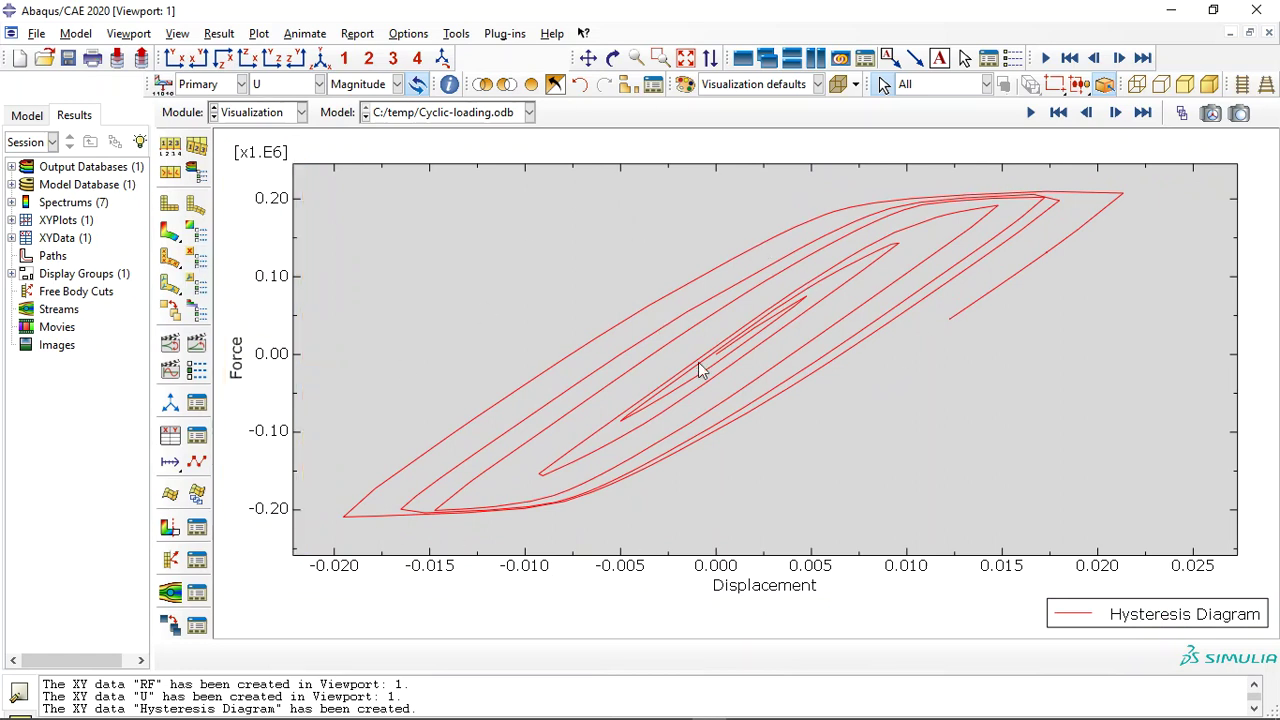
click(170, 231)
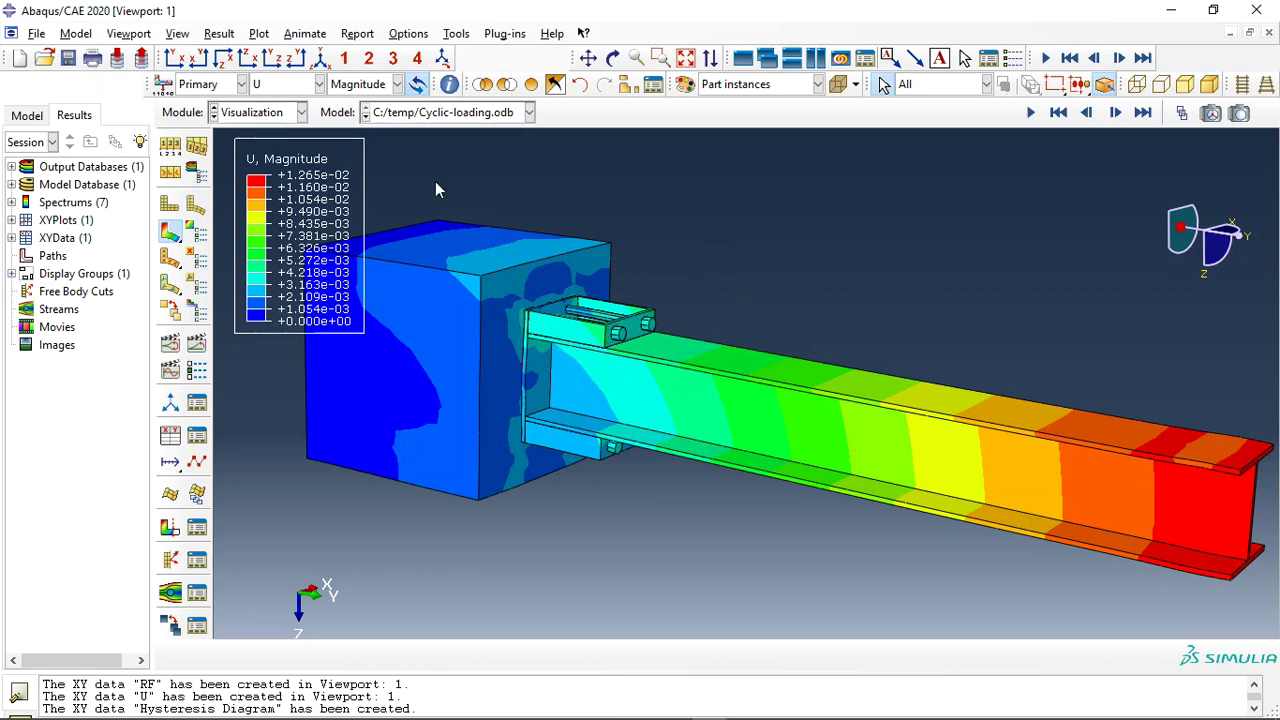
Contour the beam and connection with S, Mises and rotate to a new angle
click(284, 86)
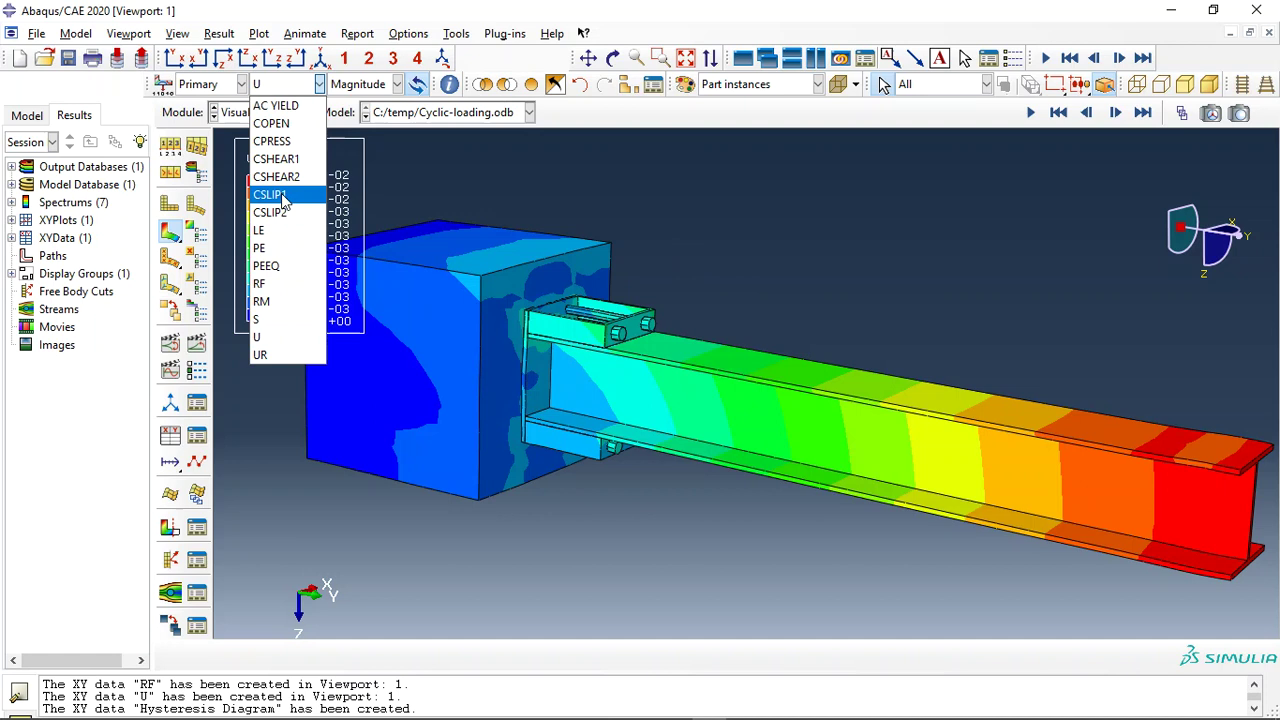
click(267, 320)
ctrl+alt+drag(444, 323, 599, 127)
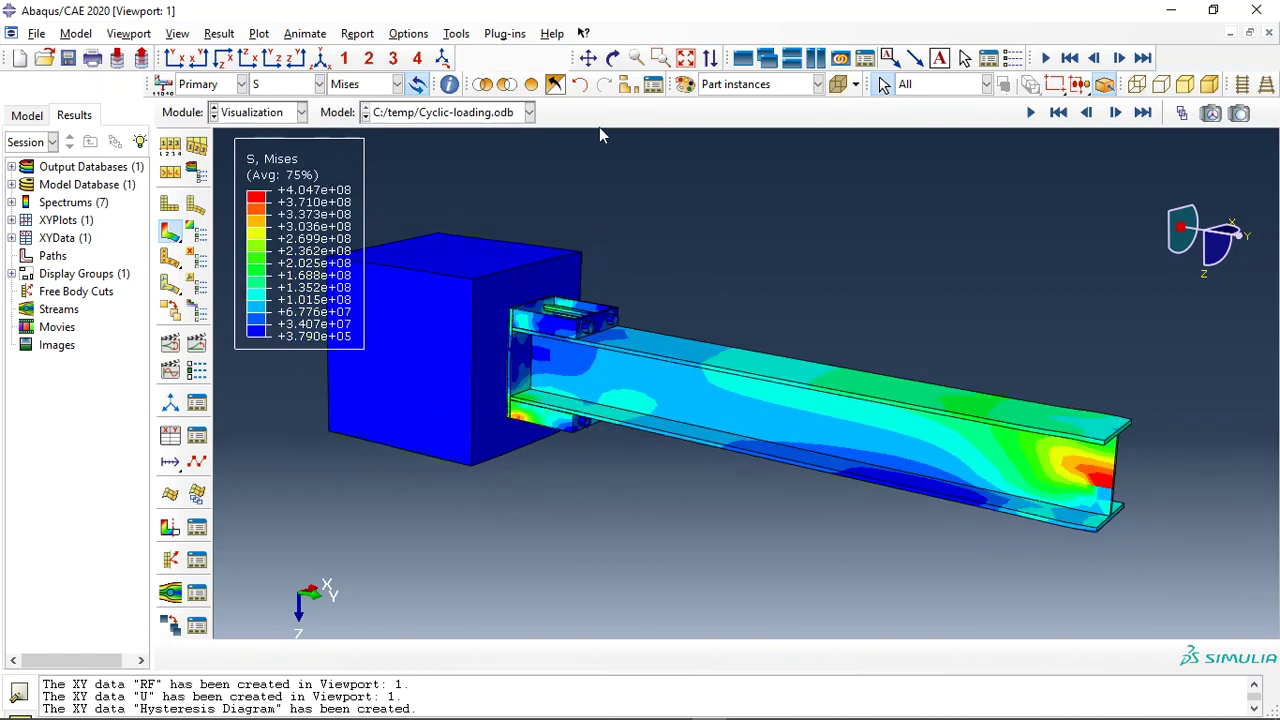
Animate the Mises stress history while zooming, then bring up the abaqusfem.com browser window
click(612, 58)
click(196, 343)
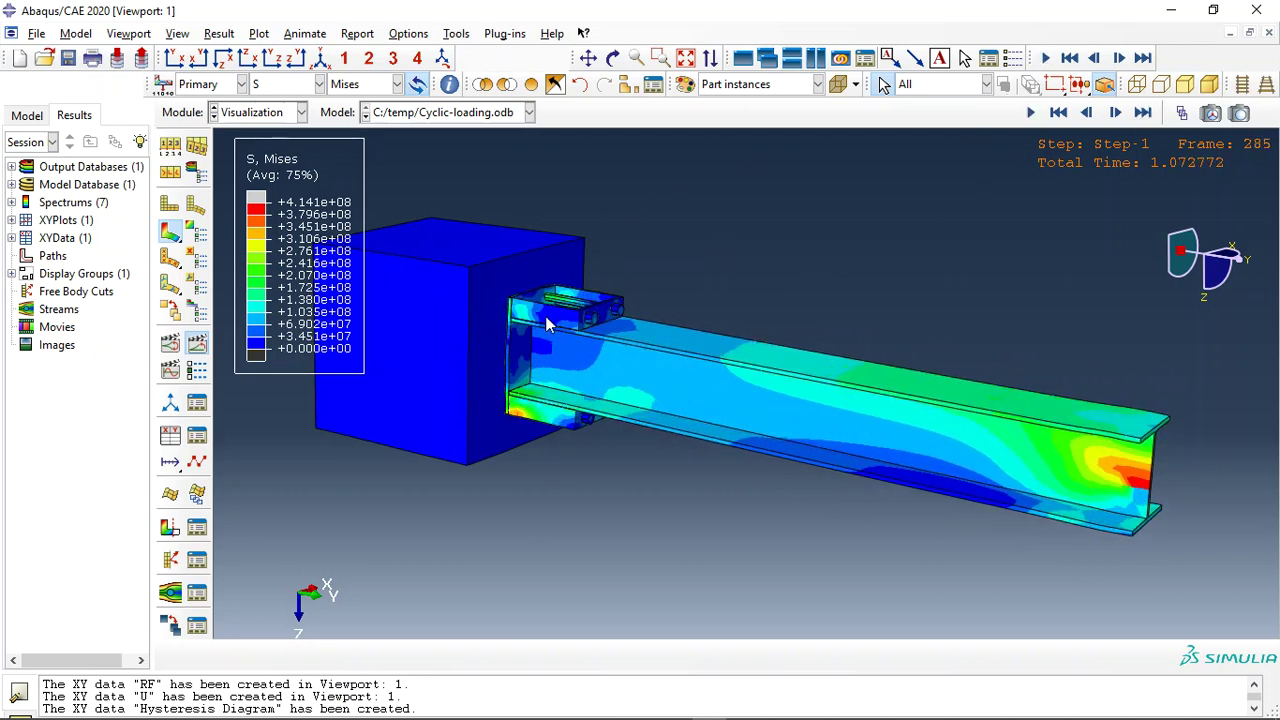
scroll(540, 363, up, 4)
scroll(540, 363, up, 1)
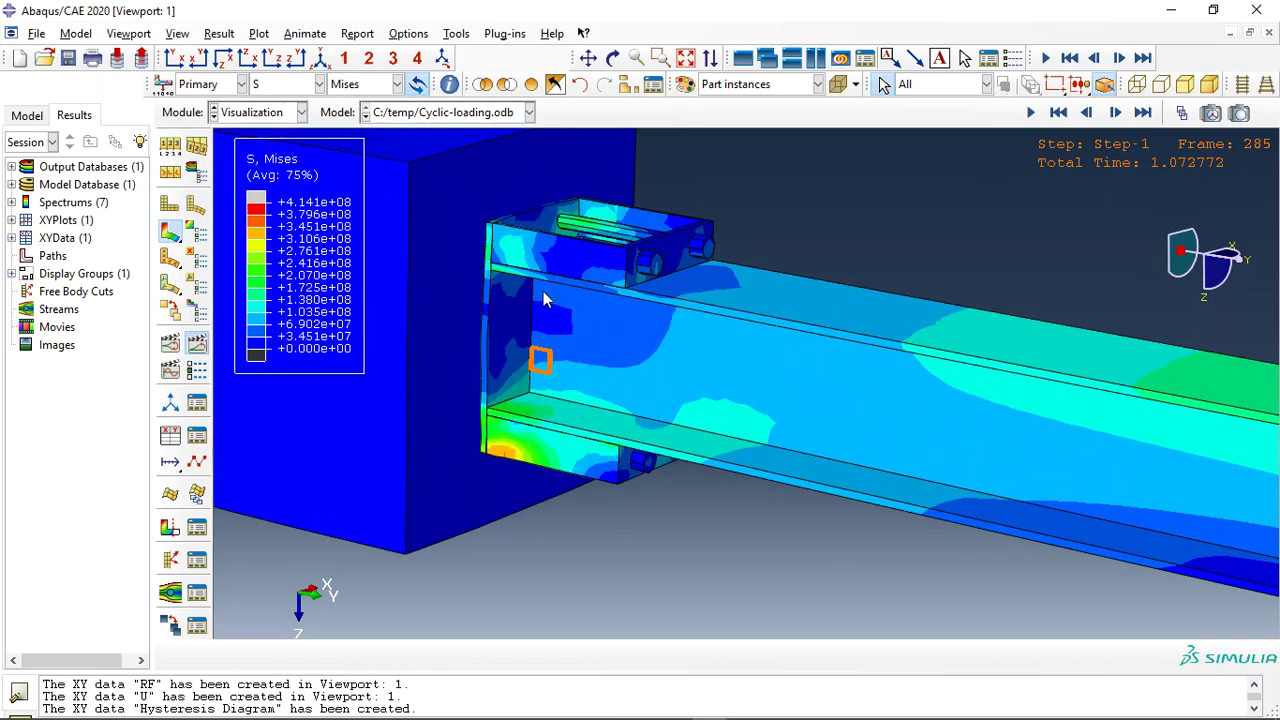
scroll(544, 299, down, 2)
scroll(404, 363, down, 3)
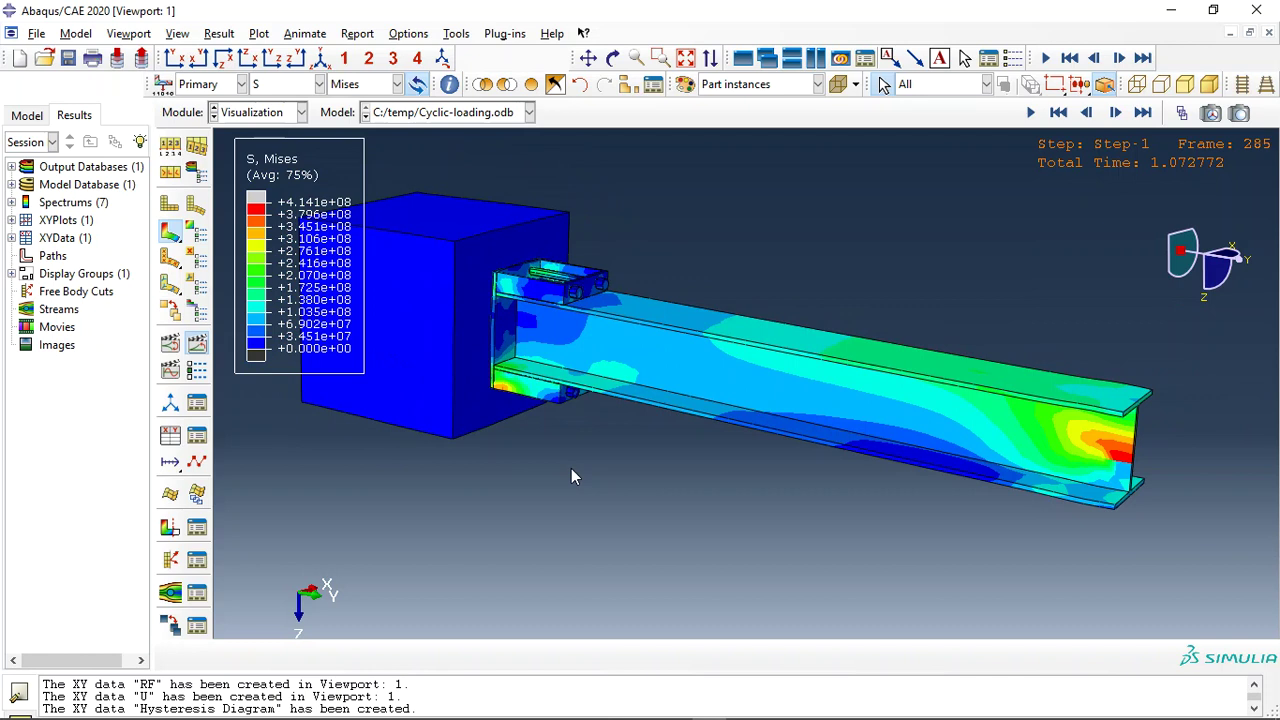
mouse_move(608, 707)
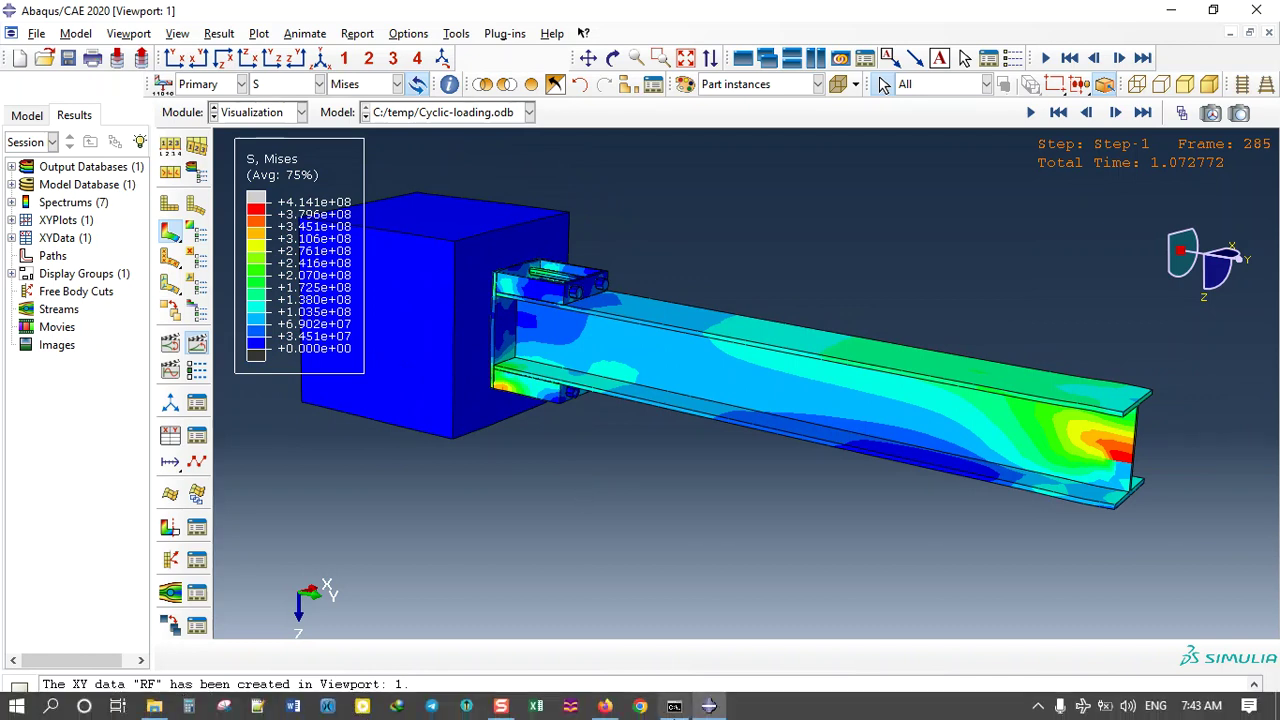
click(606, 706)
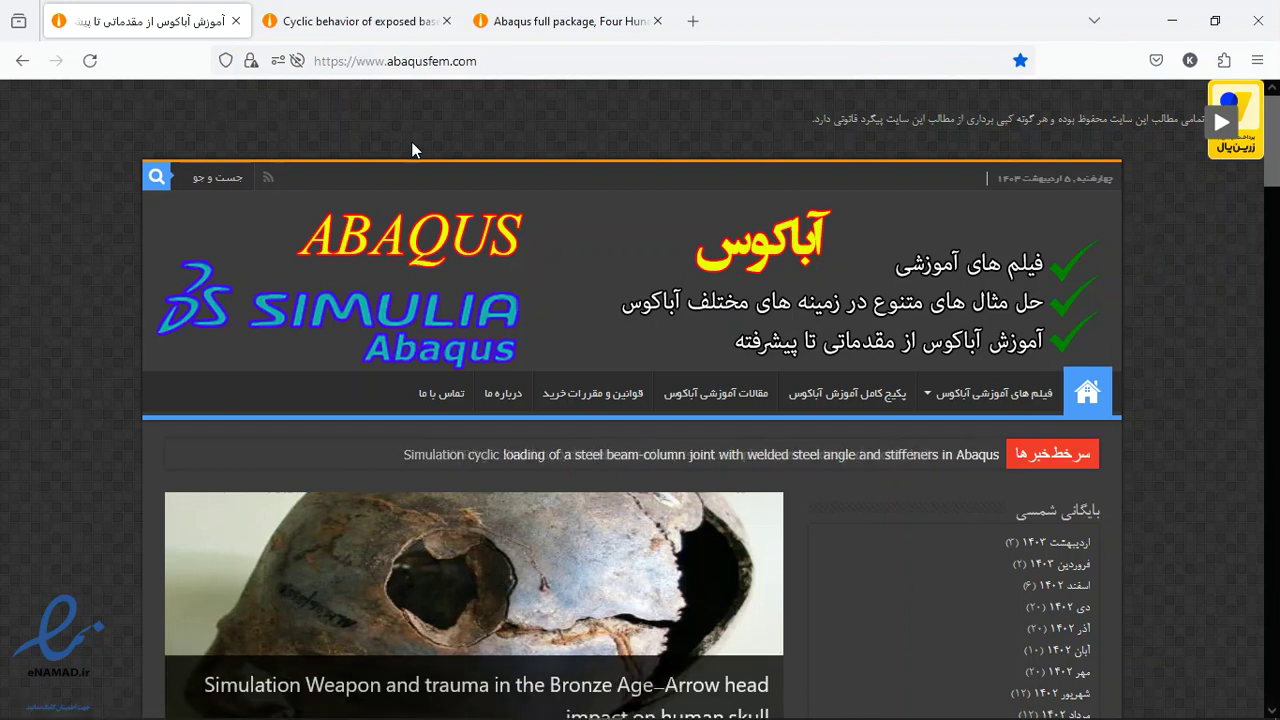
Scroll the abaqusfem.com homepage to the exposed base plates post and open its tab
scroll(413, 197, down, 5)
scroll(413, 197, down, 3)
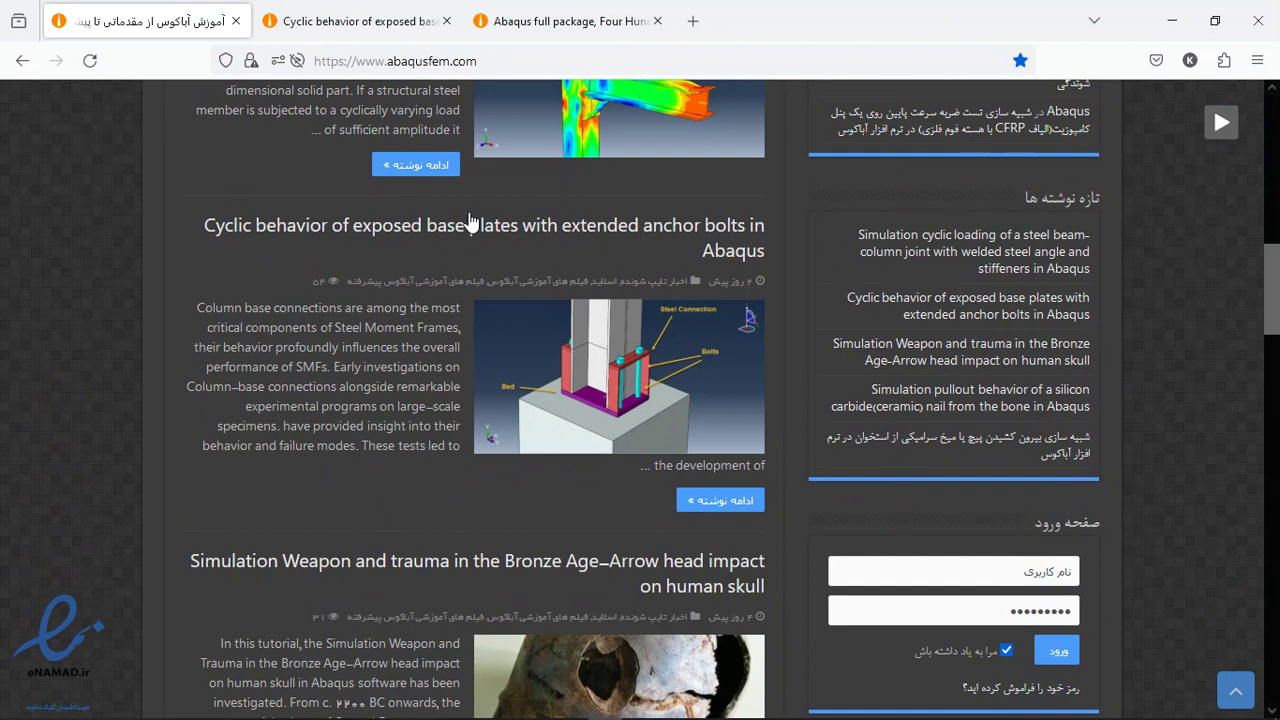
scroll(514, 240, up, 1)
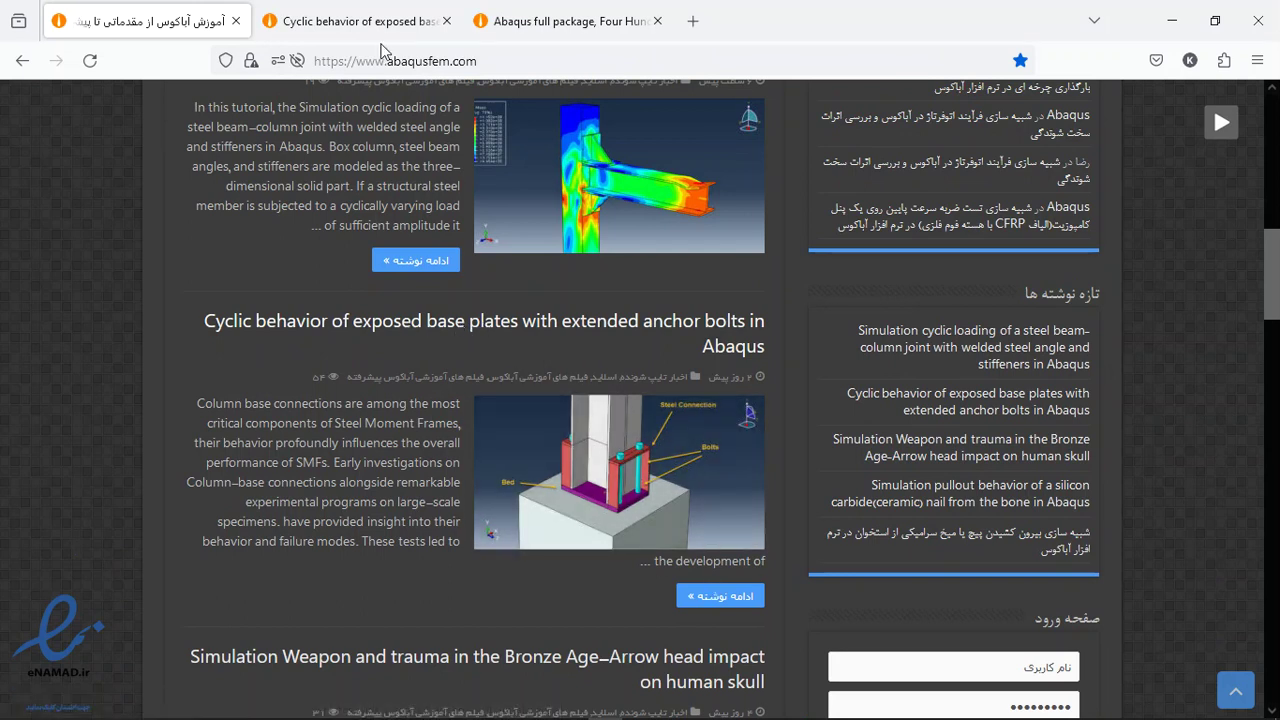
click(371, 28)
Scroll through the article's contour figures and hysteresis plot down to the purchase details
scroll(390, 290, down, 4)
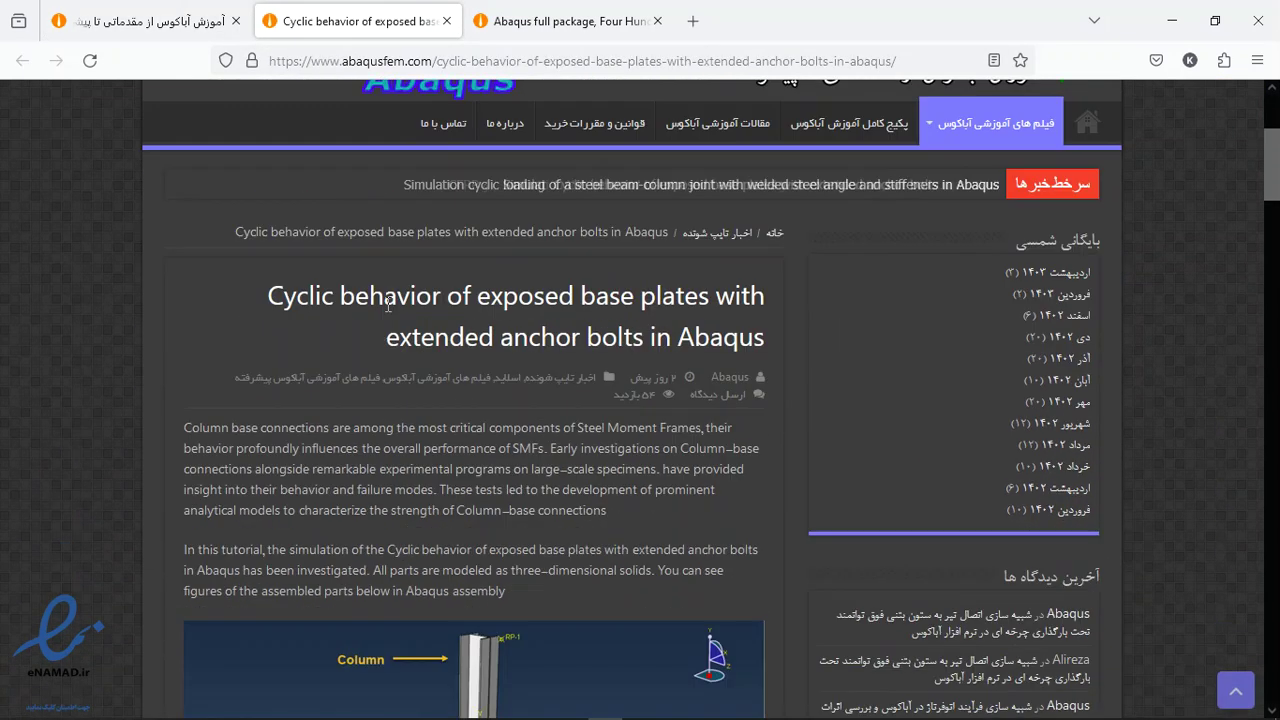
scroll(419, 362, down, 3)
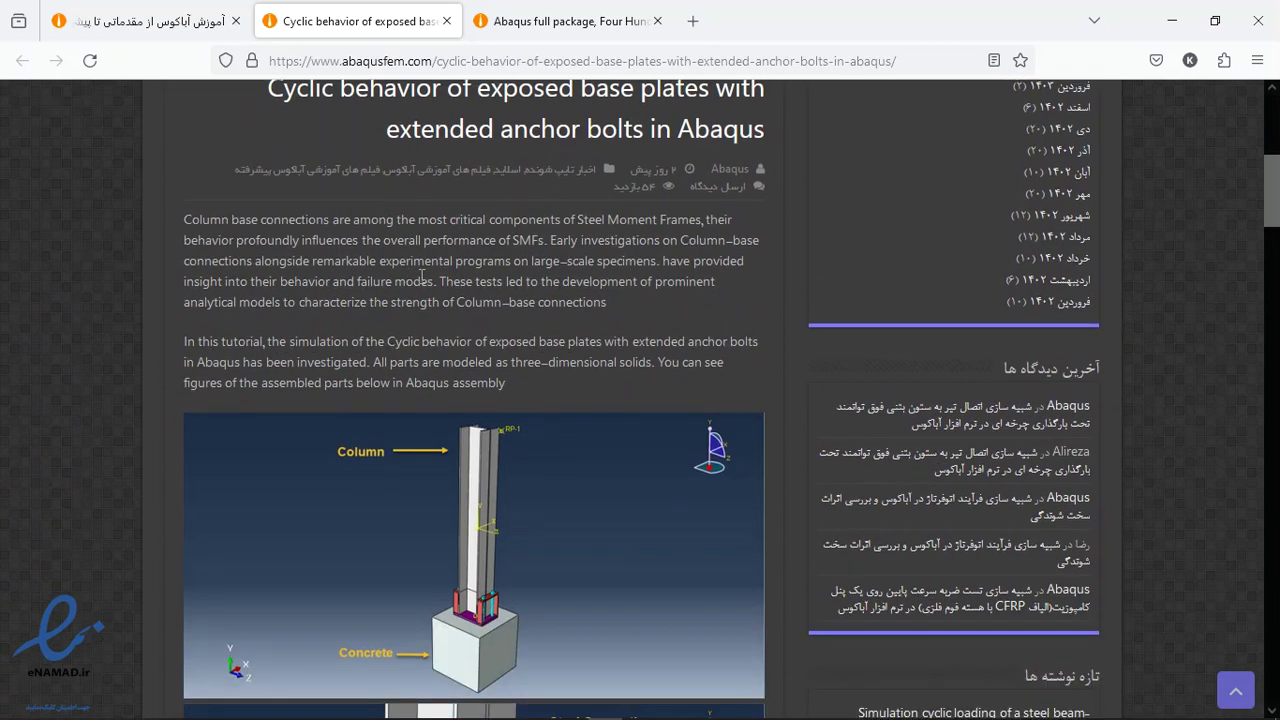
scroll(416, 228, down, 7)
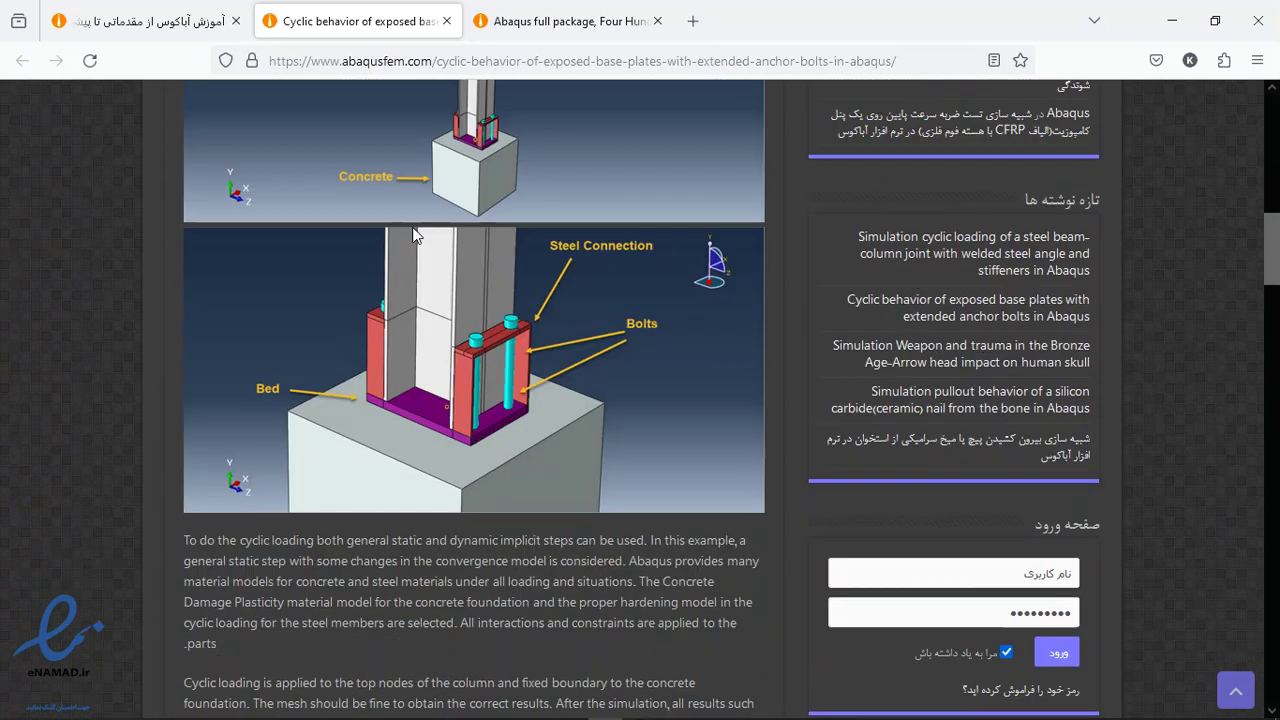
scroll(422, 261, down, 7)
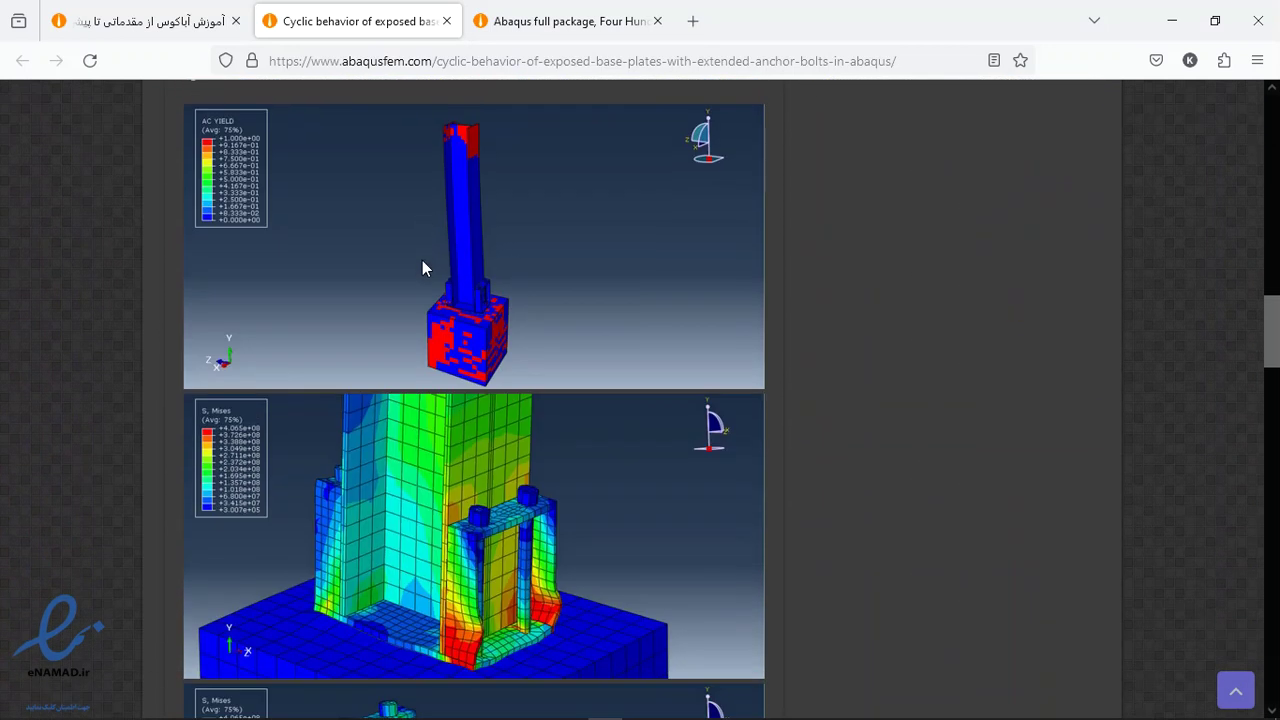
scroll(420, 264, down, 7)
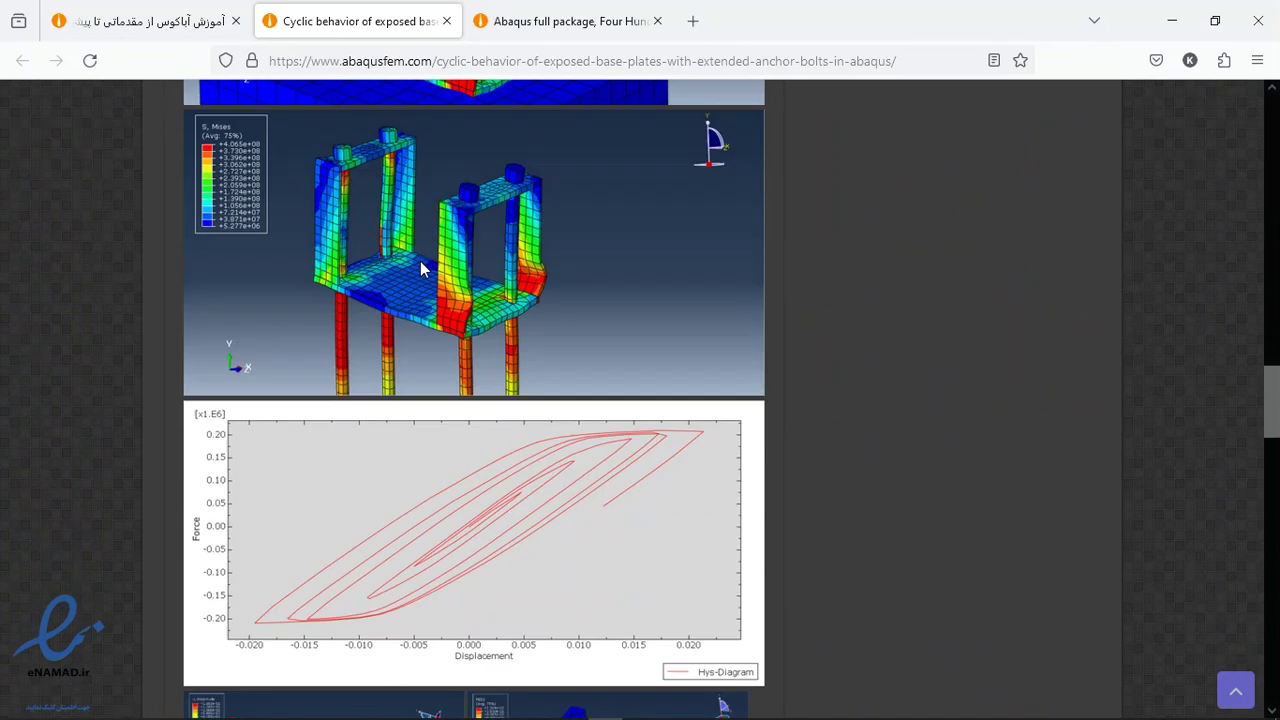
scroll(420, 268, down, 2)
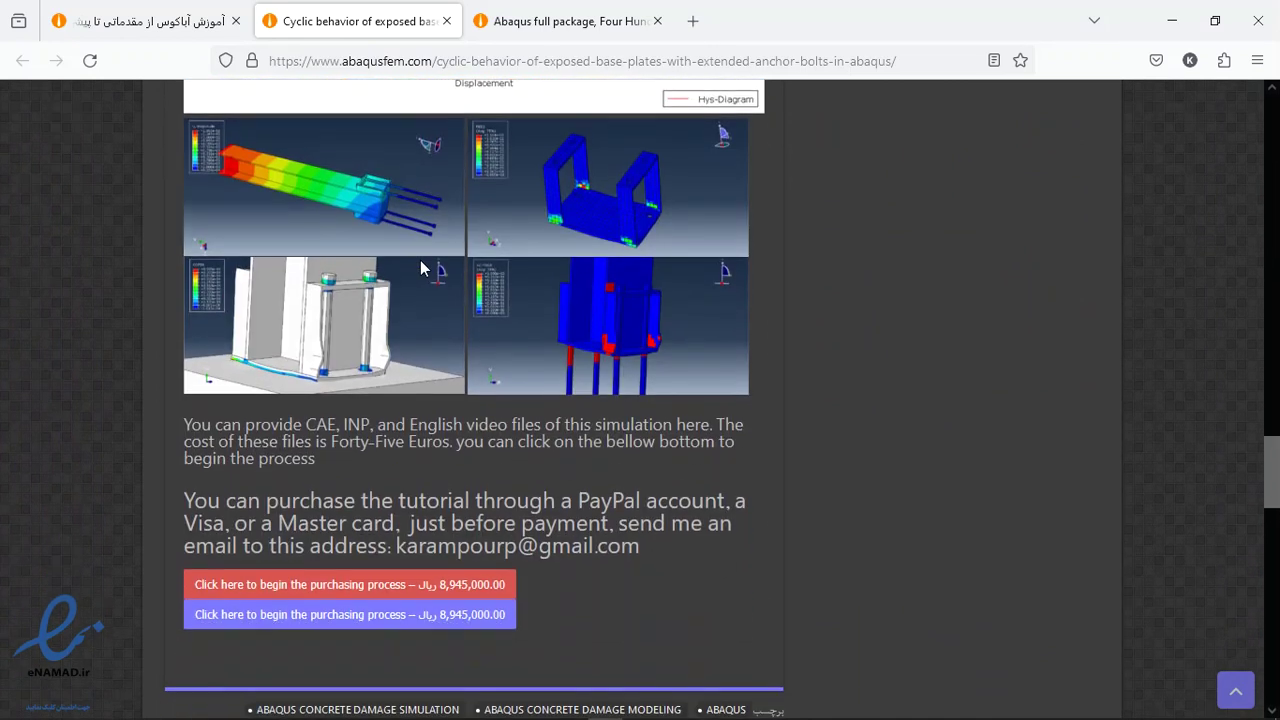
scroll(420, 262, down, 1)
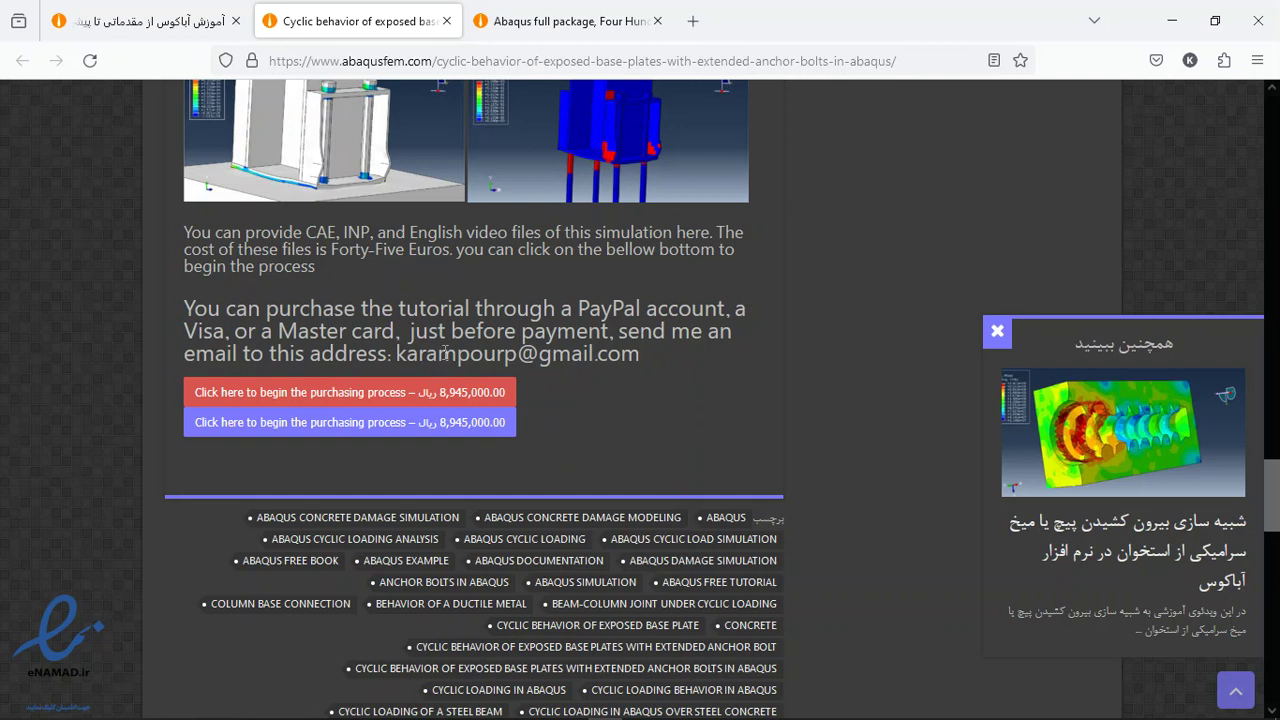
Highlight the PayPal, Visa/Master card and contact e-mail wording, then return to the top
drag(563, 308, 628, 310)
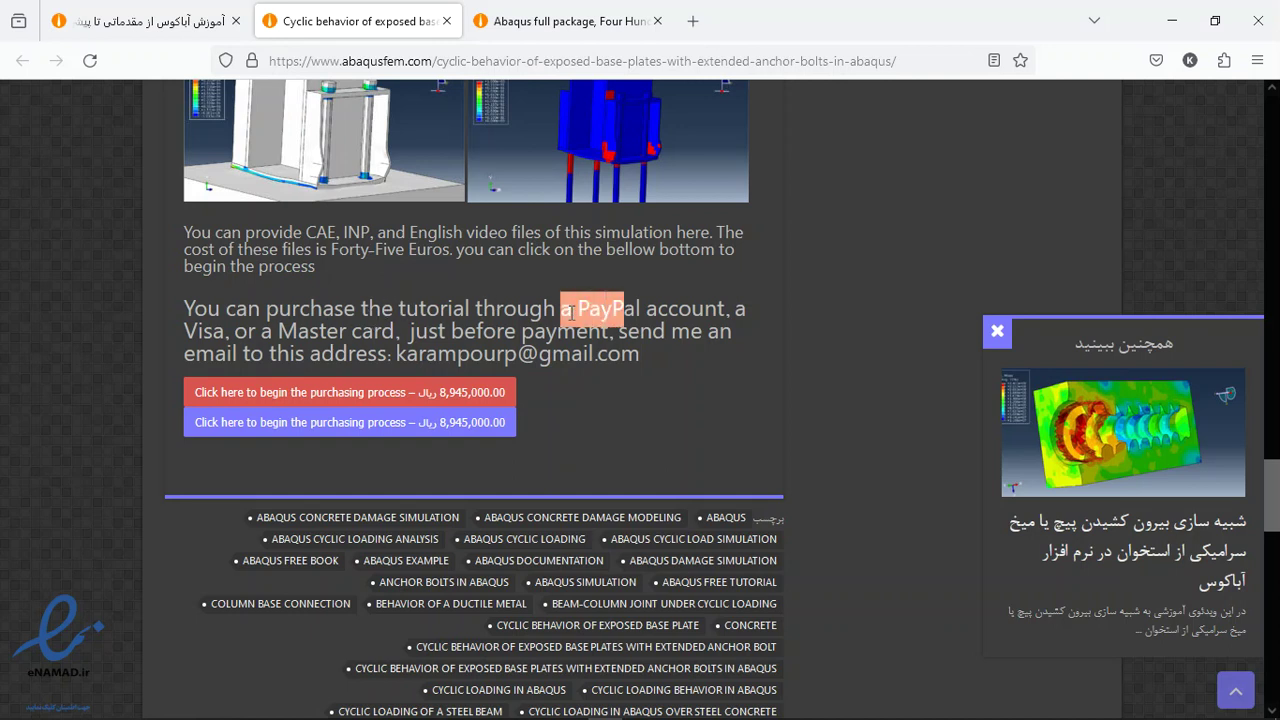
click(389, 330)
drag(389, 330, 198, 335)
click(585, 369)
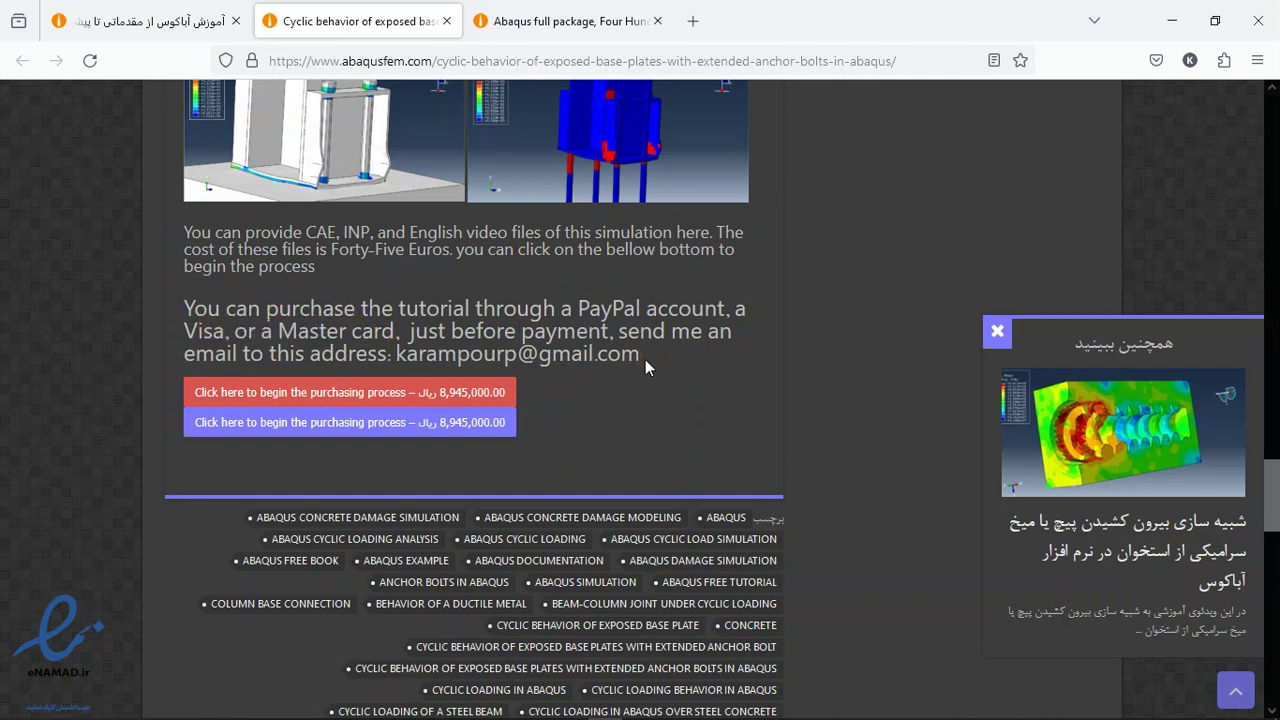
drag(637, 354, 397, 352)
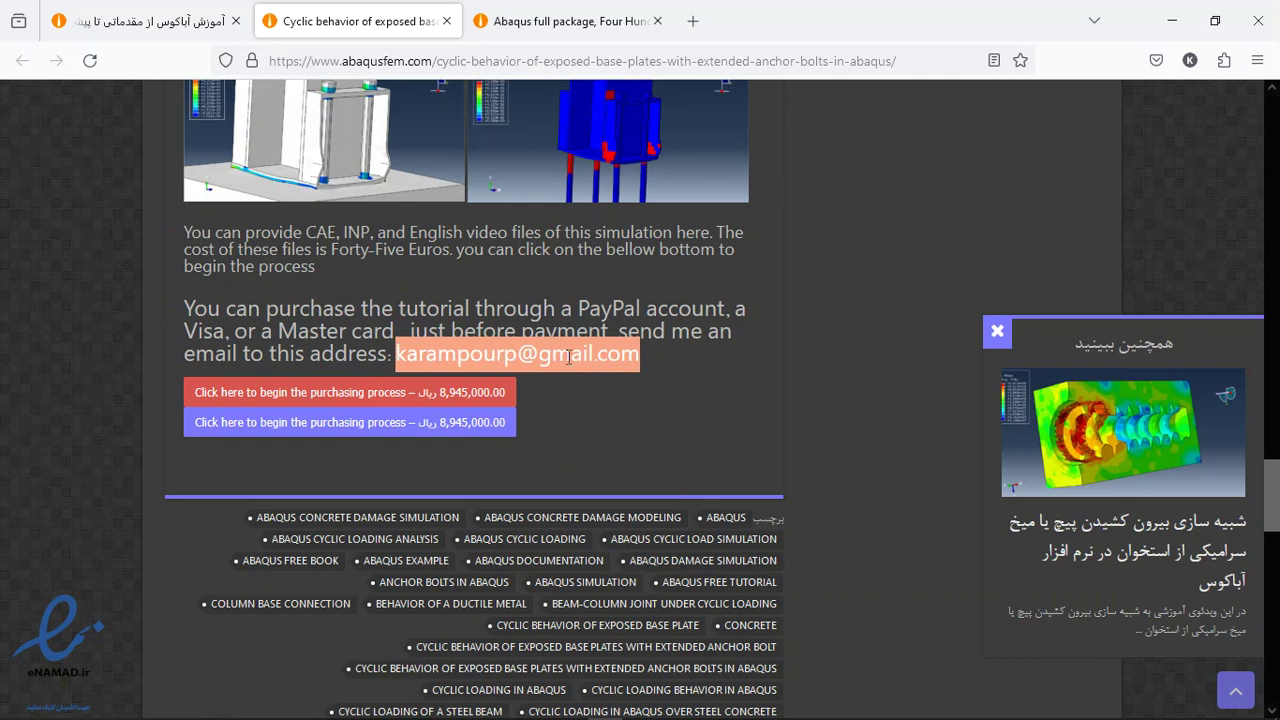
drag(1272, 495, 1277, 133)
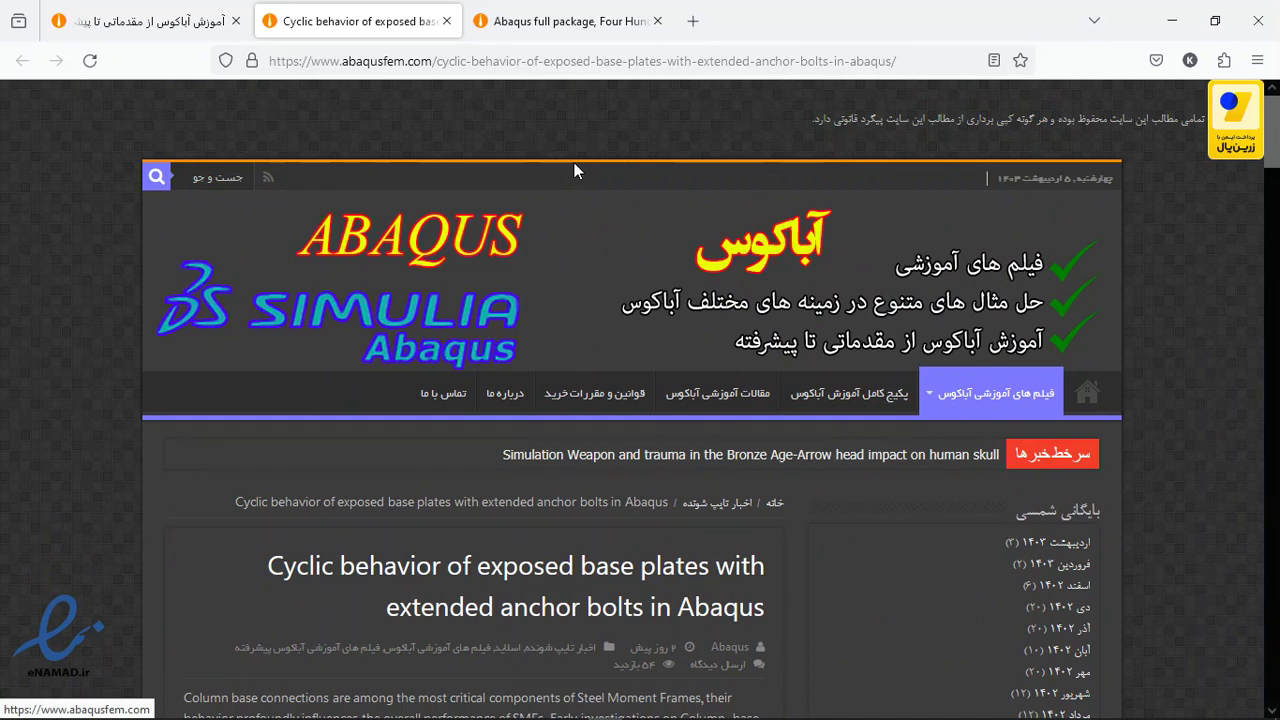
click(560, 21)
Scroll the full package page's topic list down to the 96,555,000.00 Rial cost paragraph
scroll(455, 277, down, 3)
scroll(455, 260, down, 1)
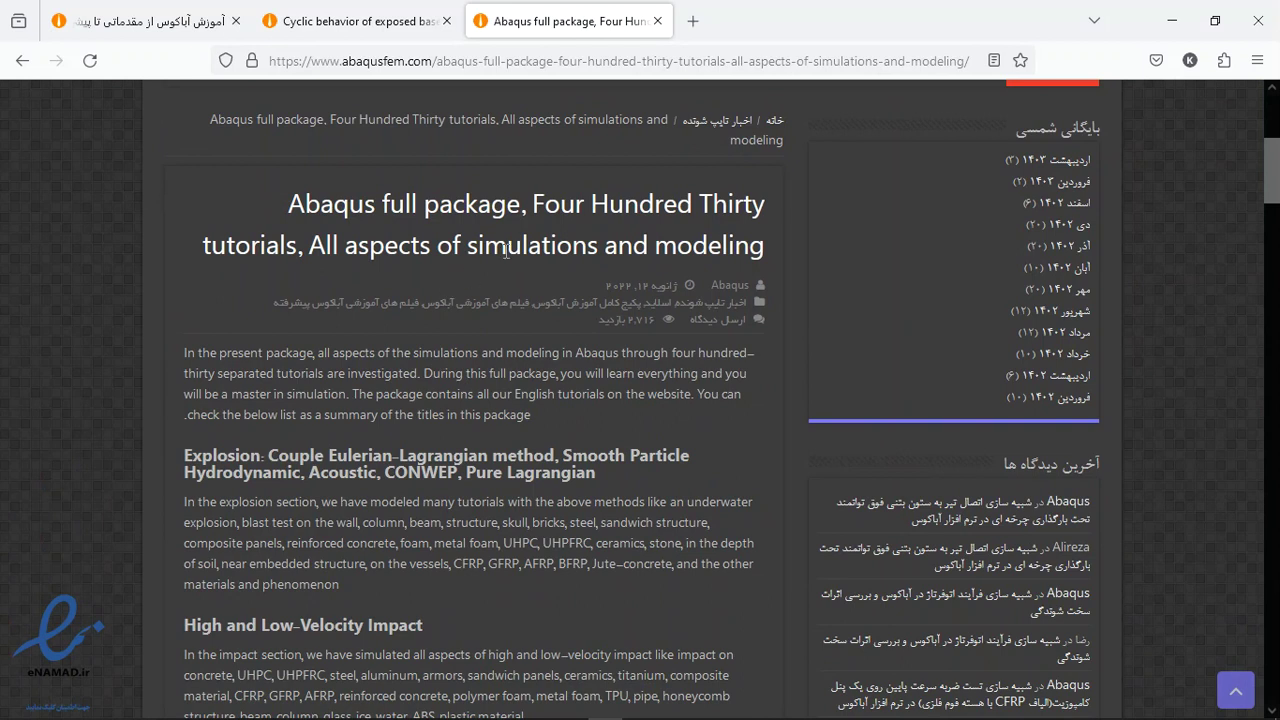
scroll(397, 298, down, 2)
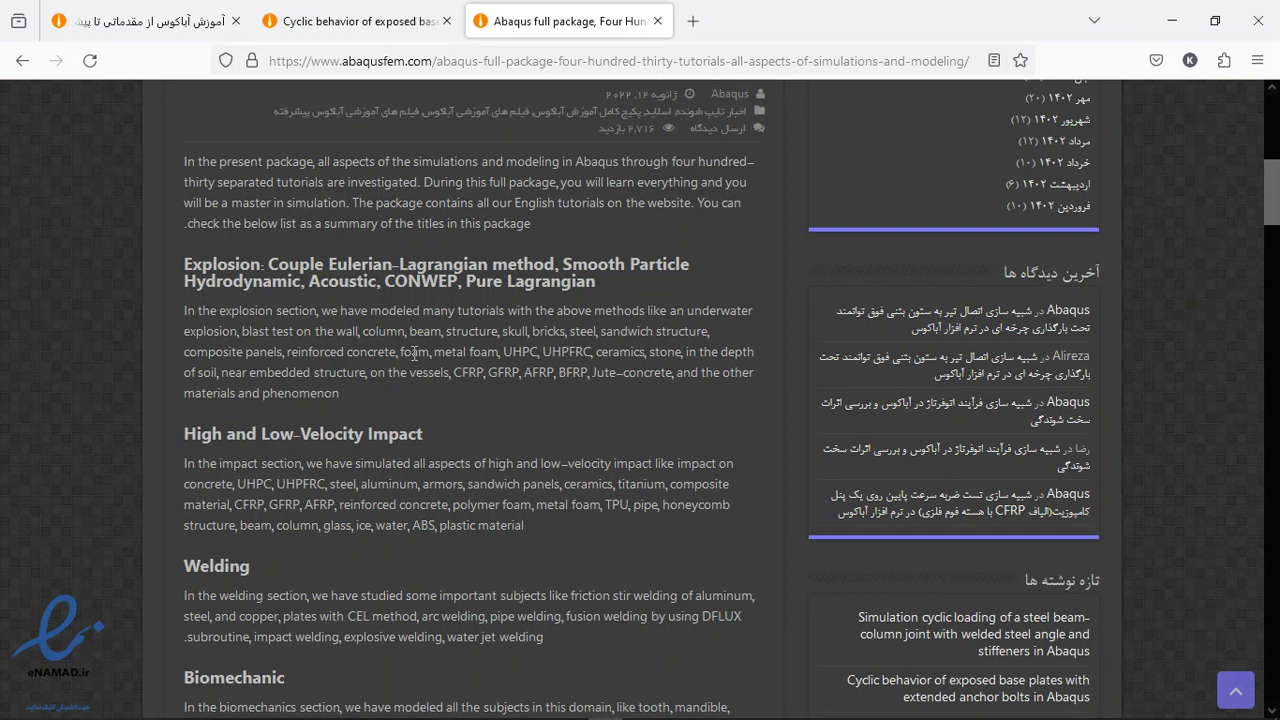
scroll(406, 370, down, 2)
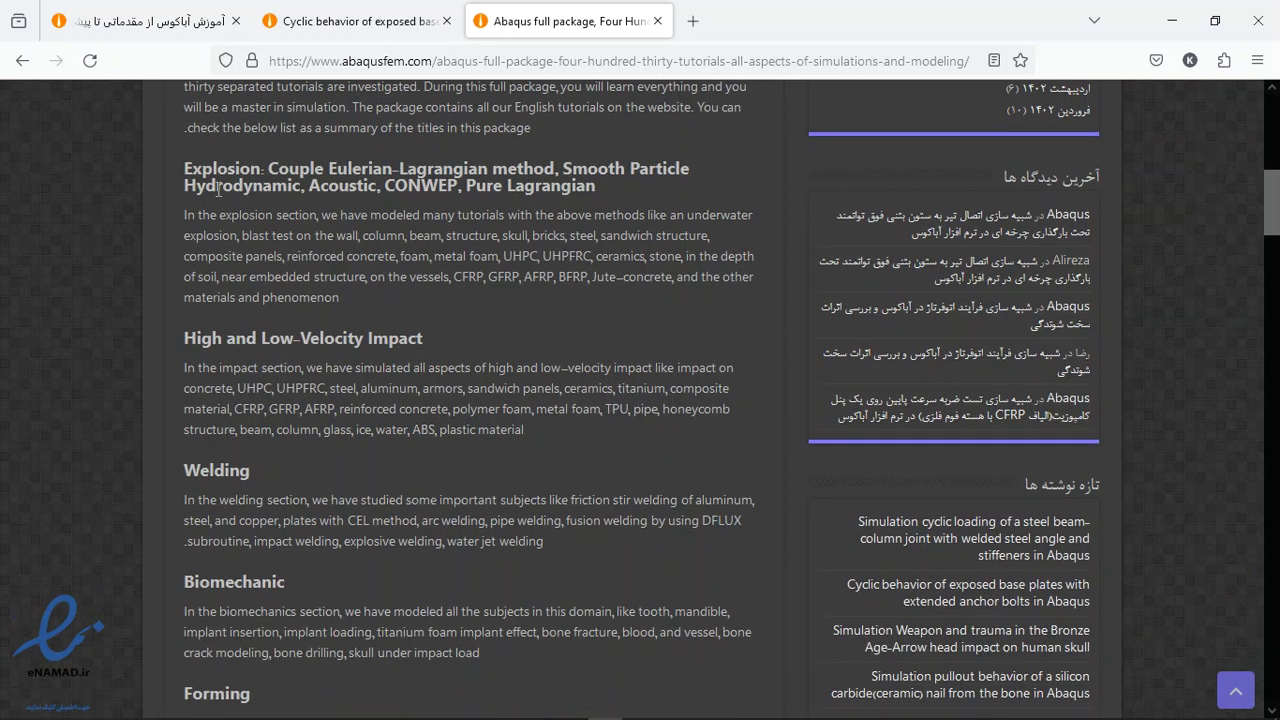
drag(202, 164, 358, 232)
scroll(321, 308, down, 2)
scroll(321, 308, down, 1)
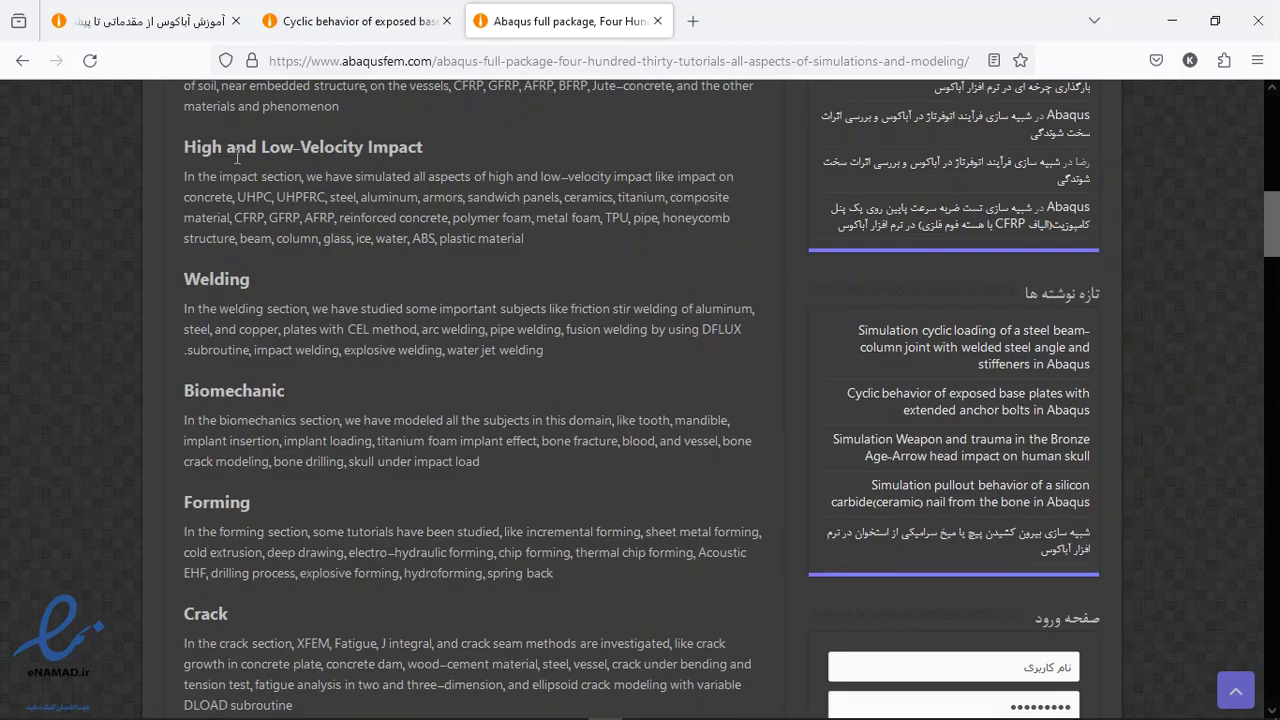
scroll(237, 155, down, 3)
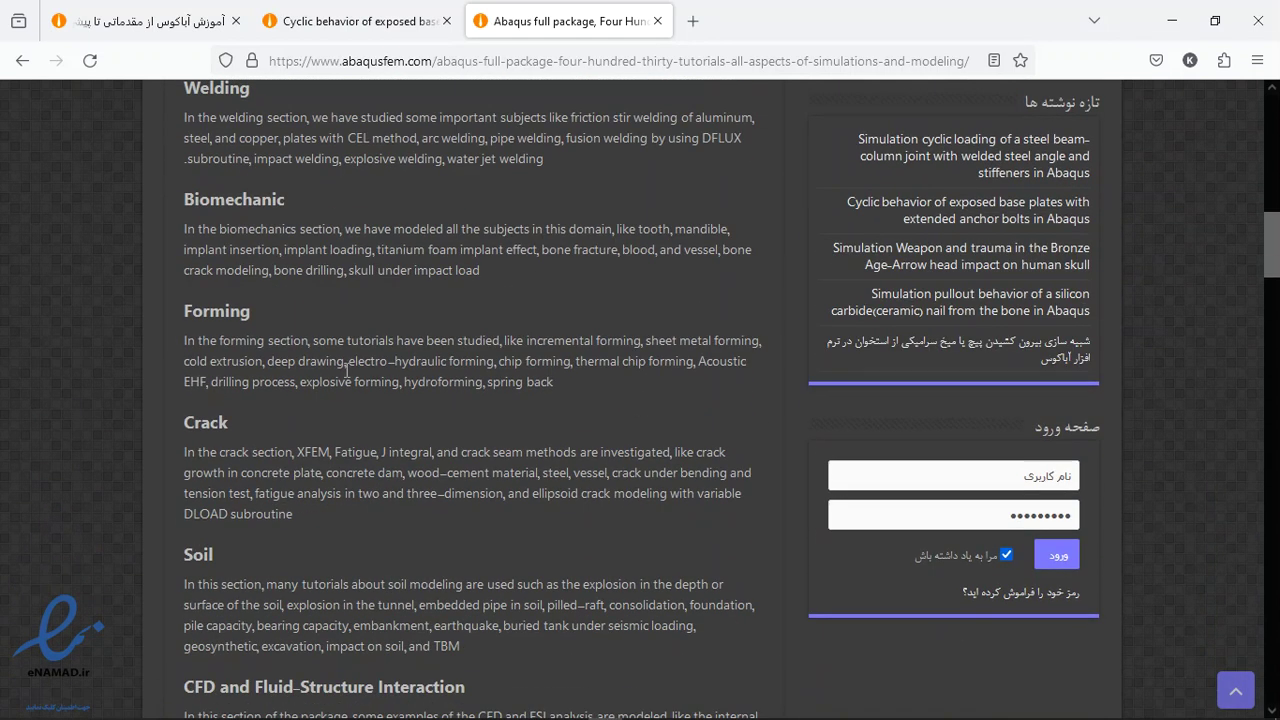
scroll(328, 392, down, 3)
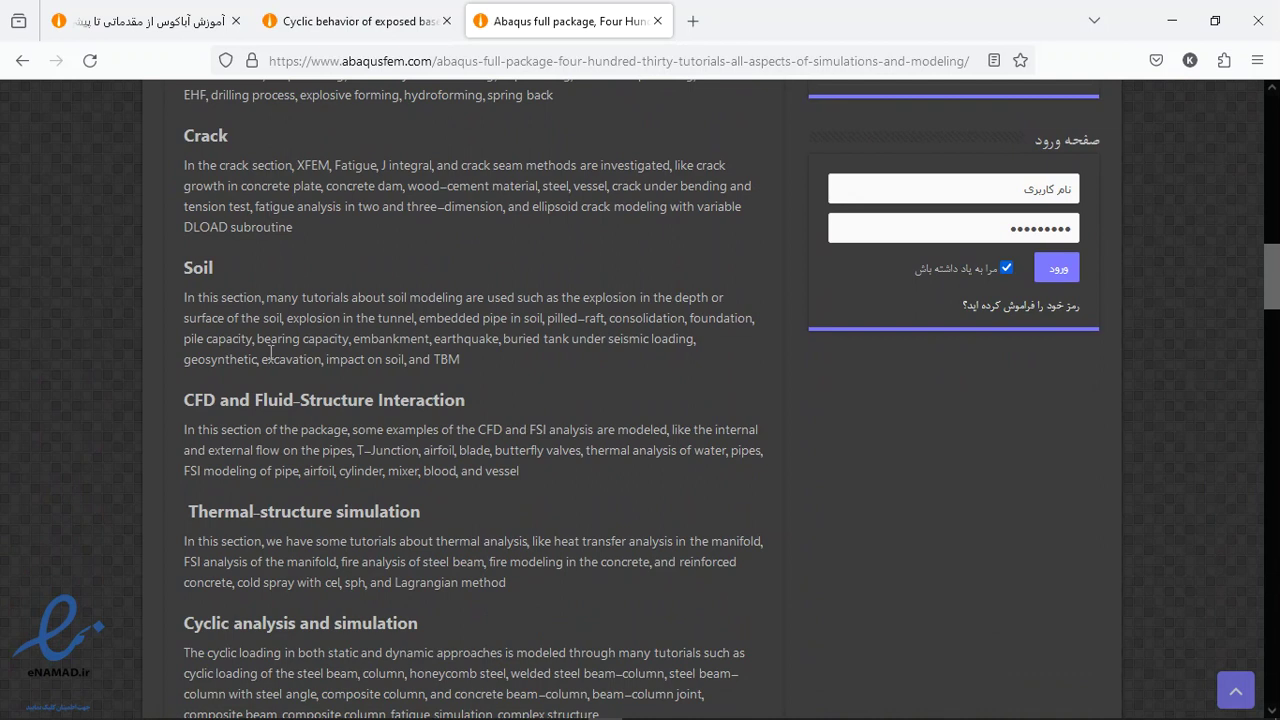
scroll(296, 341, down, 3)
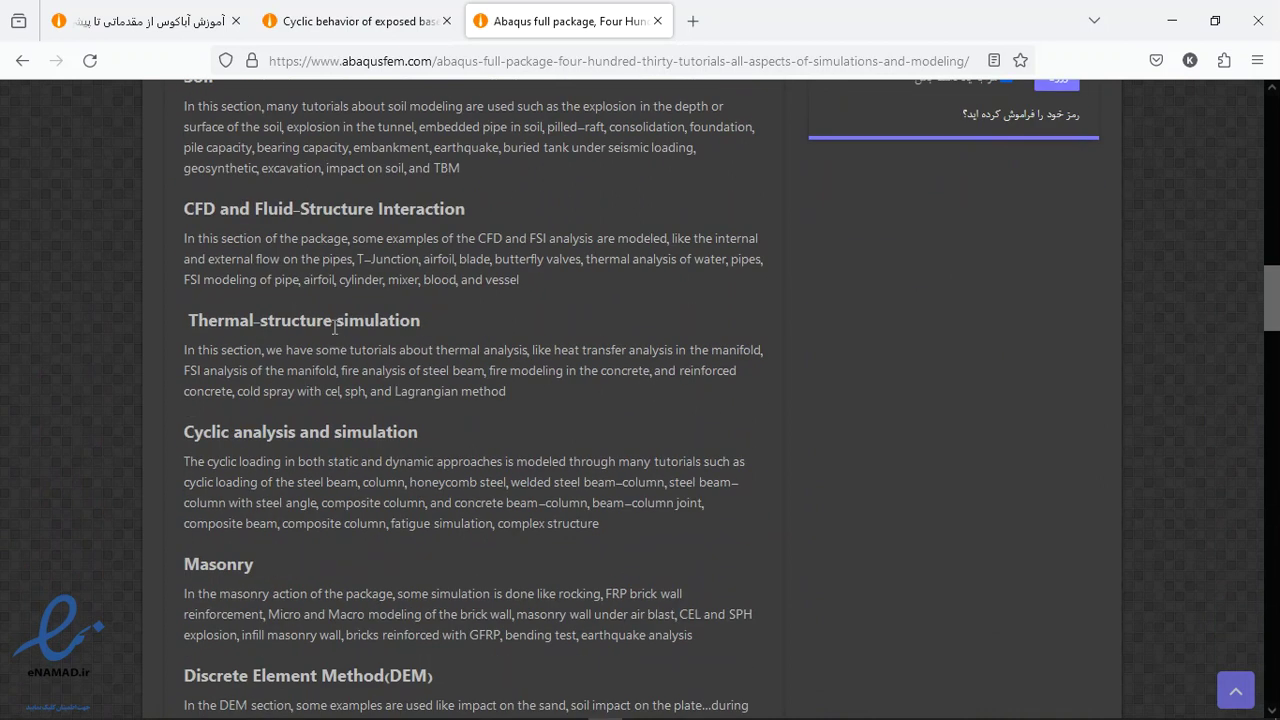
scroll(335, 327, down, 5)
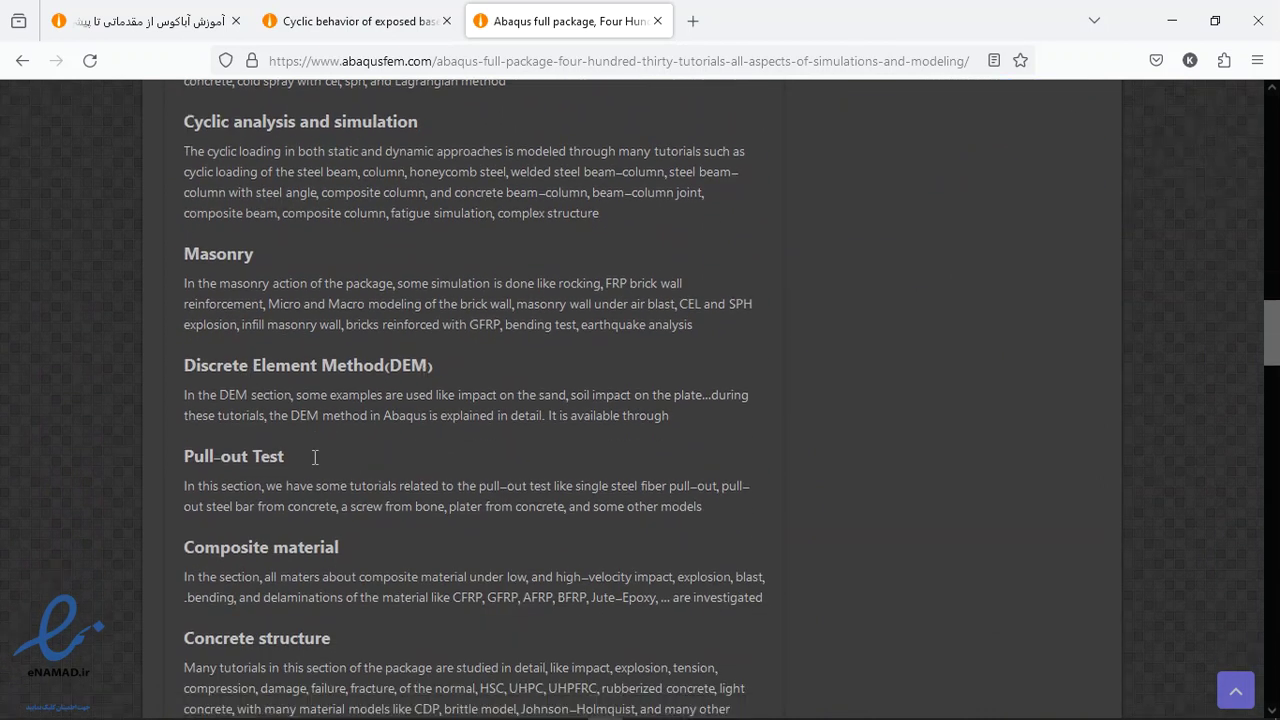
scroll(314, 457, down, 7)
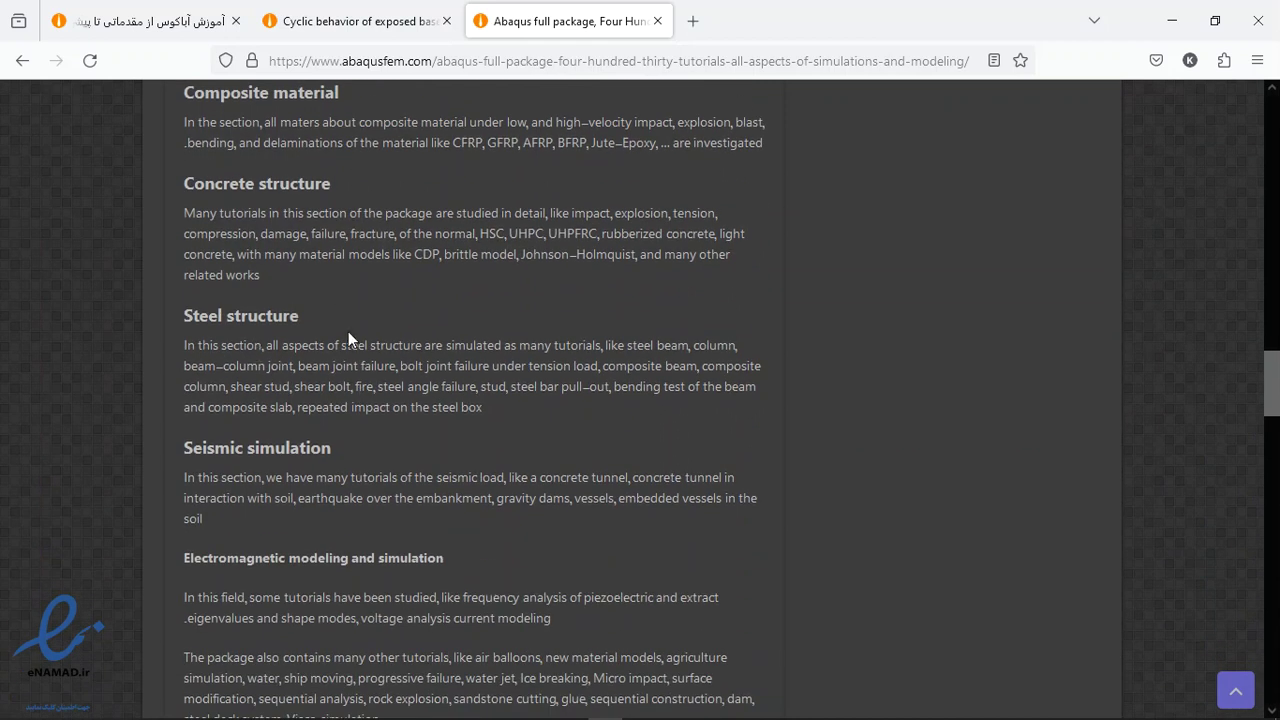
scroll(348, 335, down, 5)
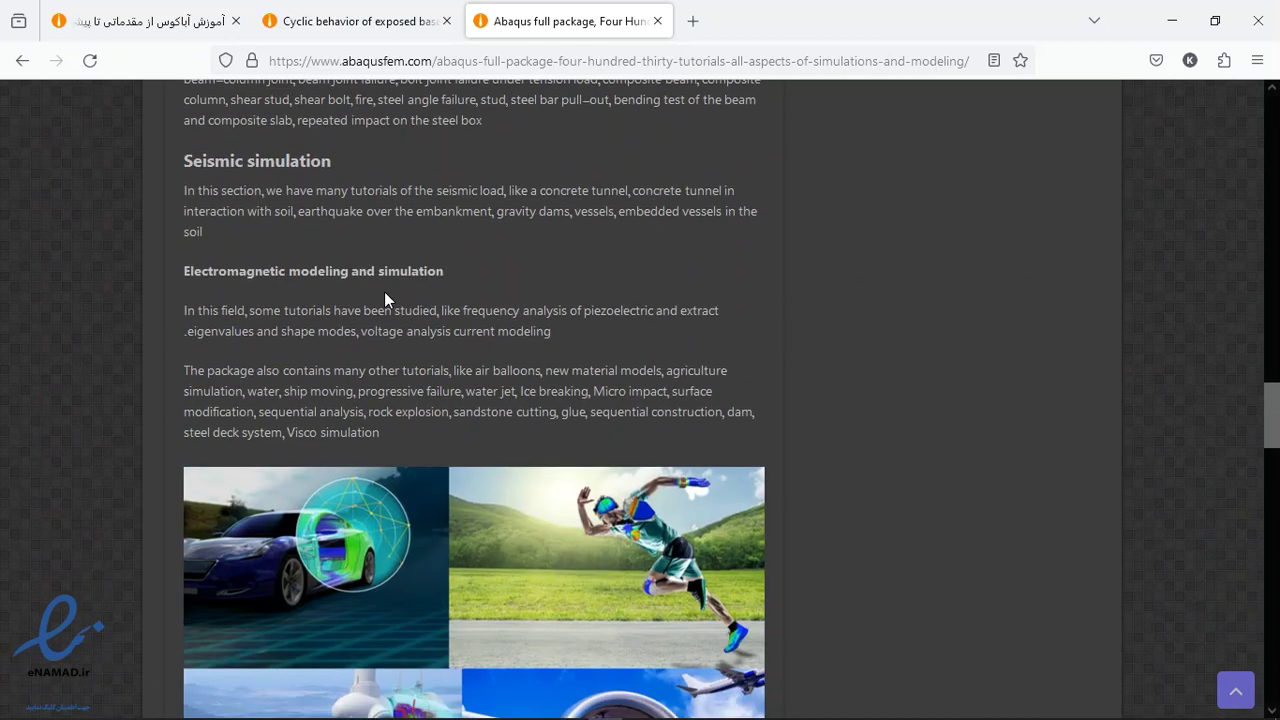
scroll(507, 300, down, 8)
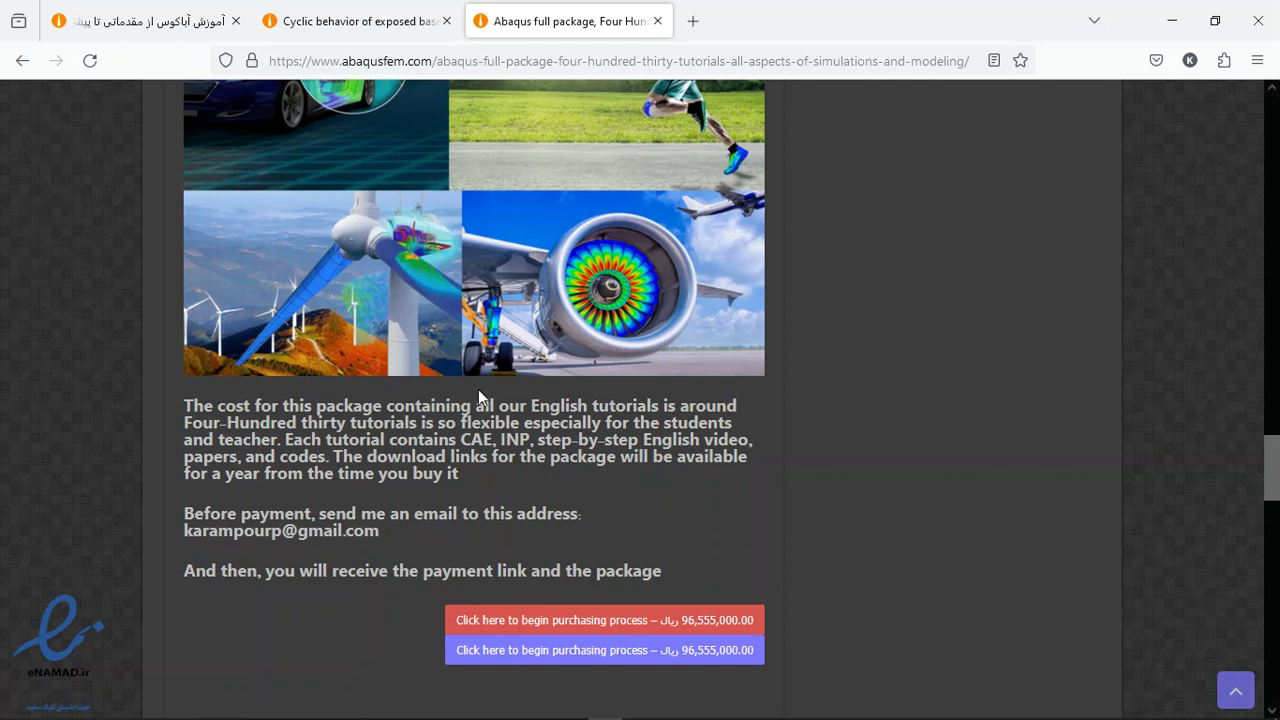
scroll(468, 432, up, 3)
scroll(468, 431, down, 2)
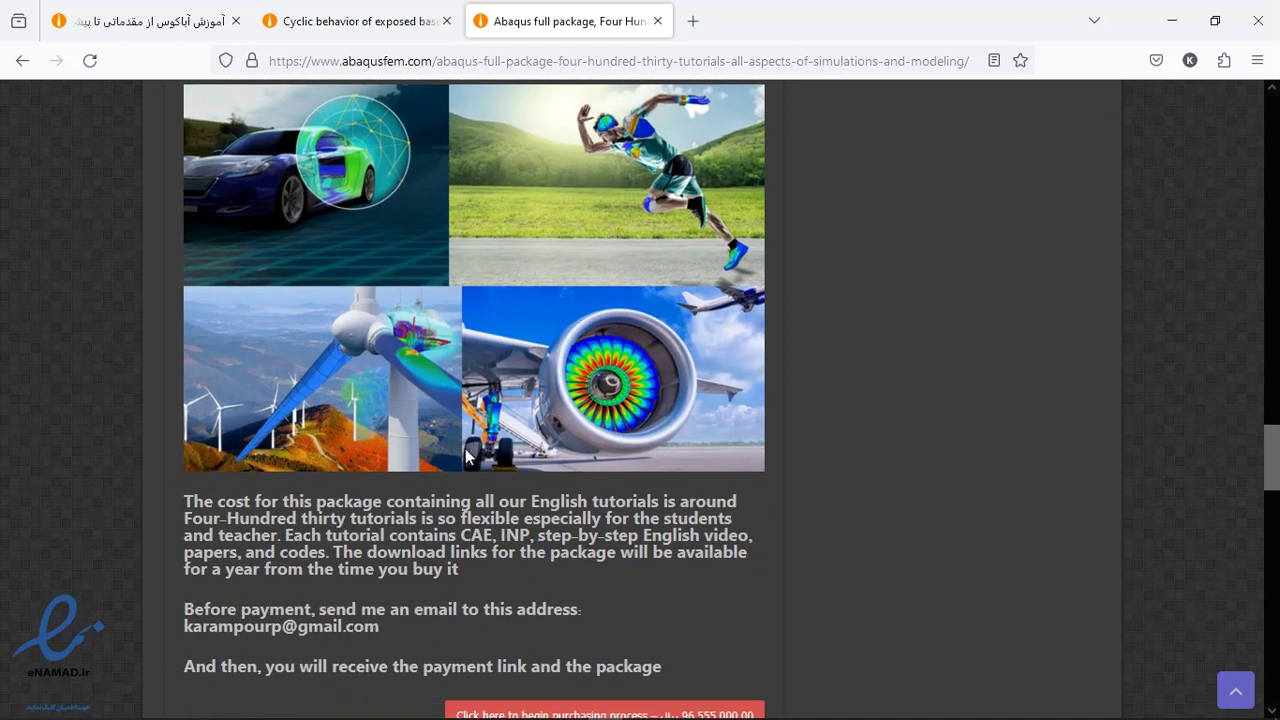
Highlight the line asking buyers to send an e-mail before payment
mouse_move(387, 623)
mouse_down()
mouse_move(228, 630)
mouse_move(364, 630)
mouse_up()
double_click(313, 635)
click(318, 632)
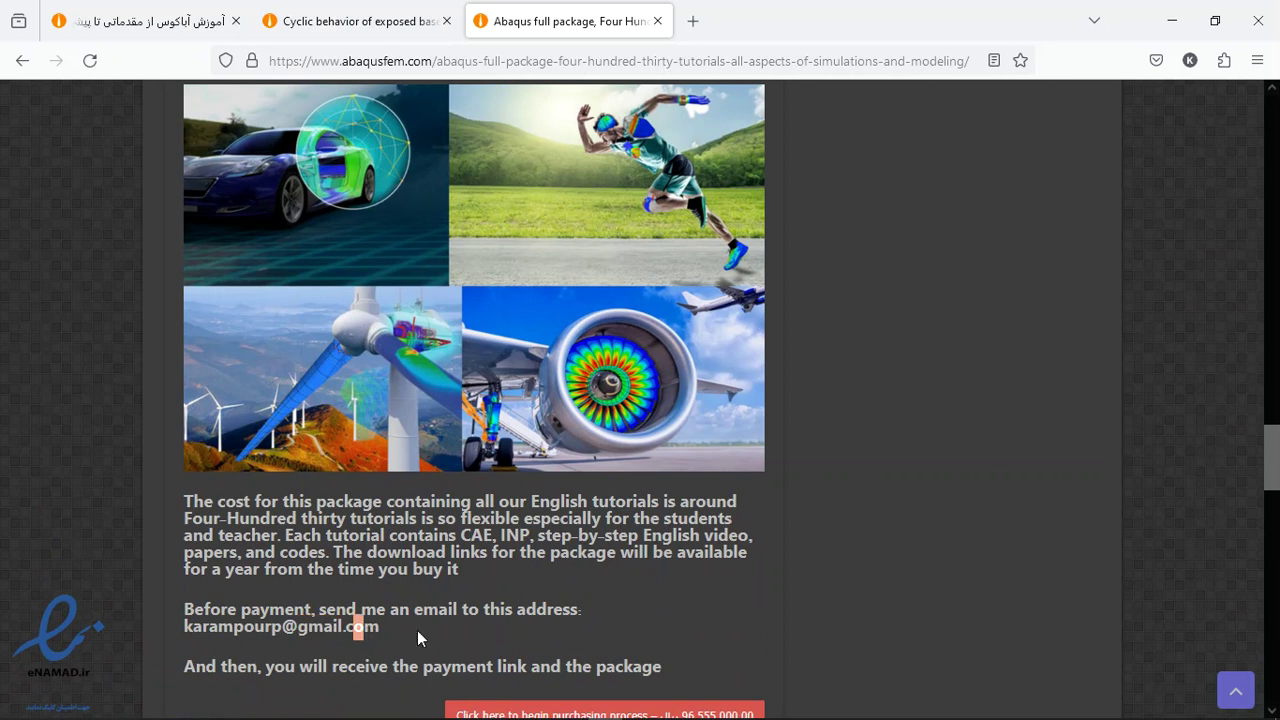